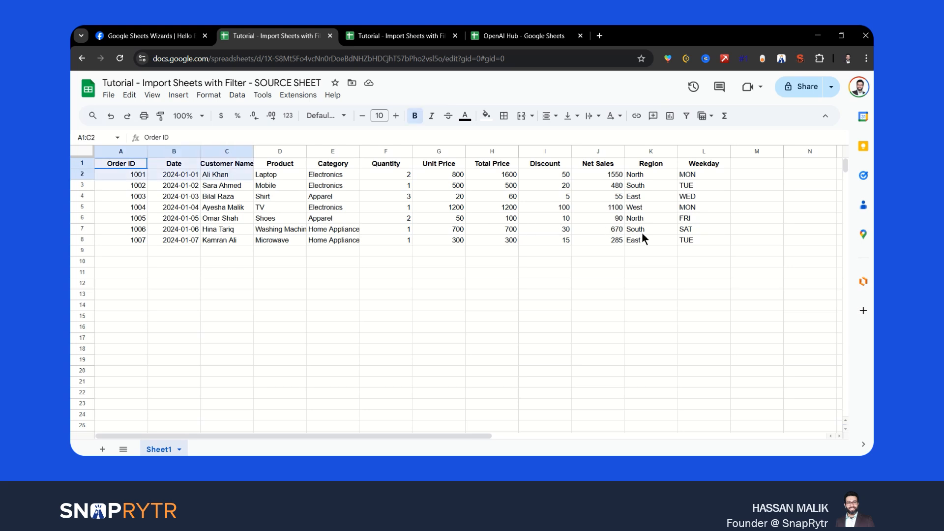
pyautogui.click(598, 262)
pyautogui.click(377, 36)
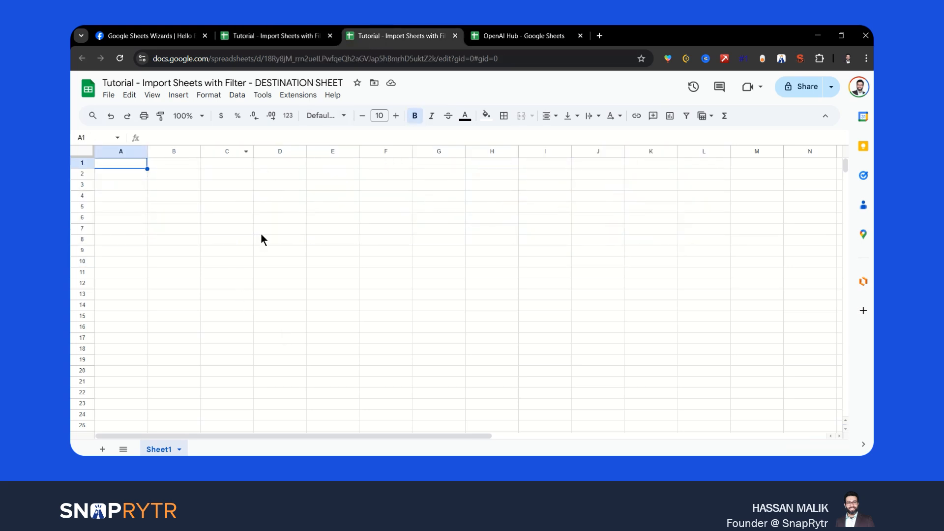
pyautogui.click(277, 40)
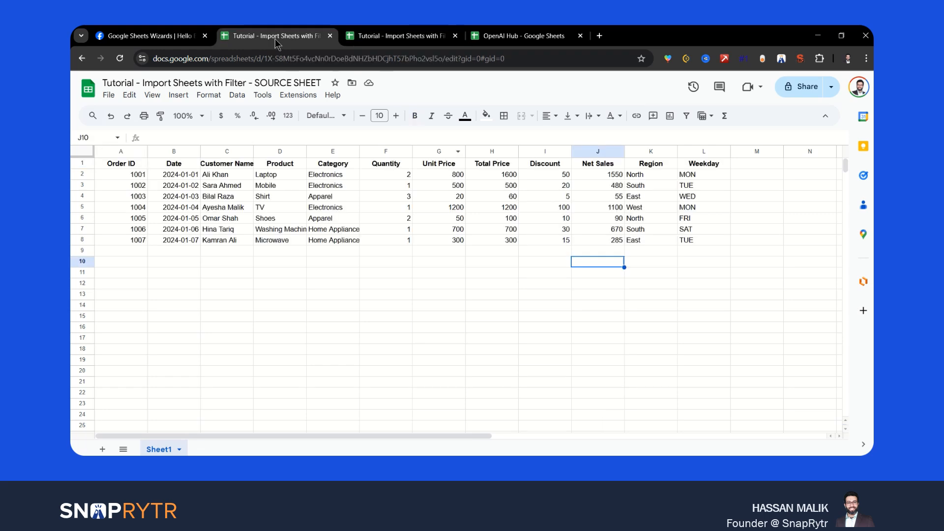
# Colour the text of the Weekday cells L2, L5 and L8 red in the source sheet
pyautogui.click(698, 175)
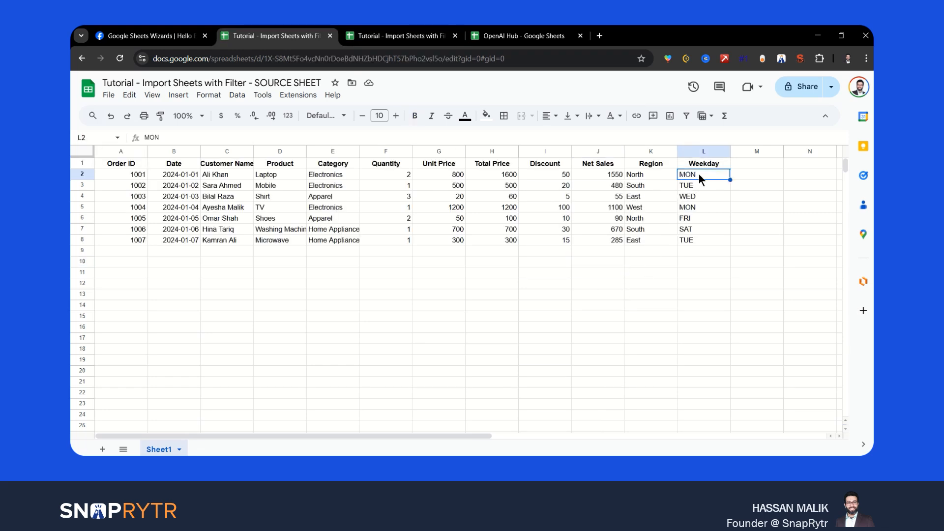
pyautogui.keyDown('ctrl'); pyautogui.click(700, 207); pyautogui.keyUp('ctrl')
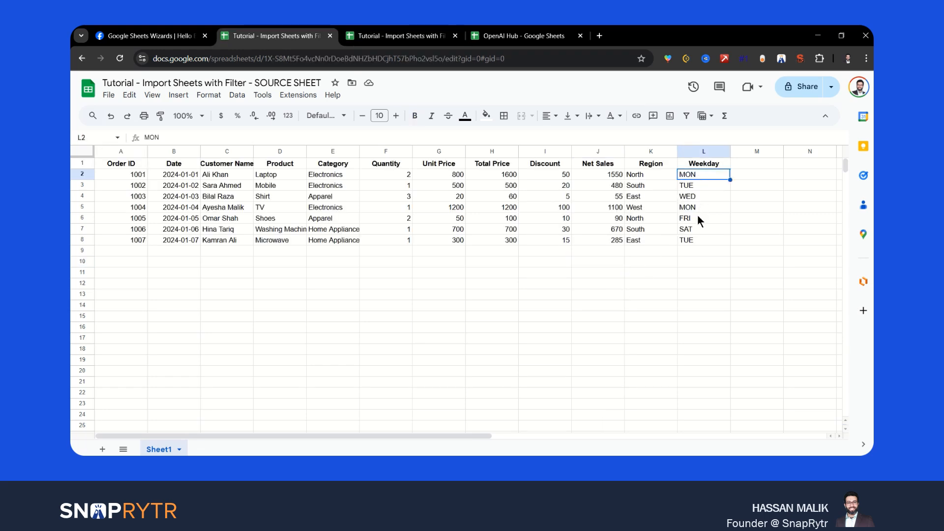
pyautogui.keyDown('ctrl'); pyautogui.click(695, 243); pyautogui.keyUp('ctrl')
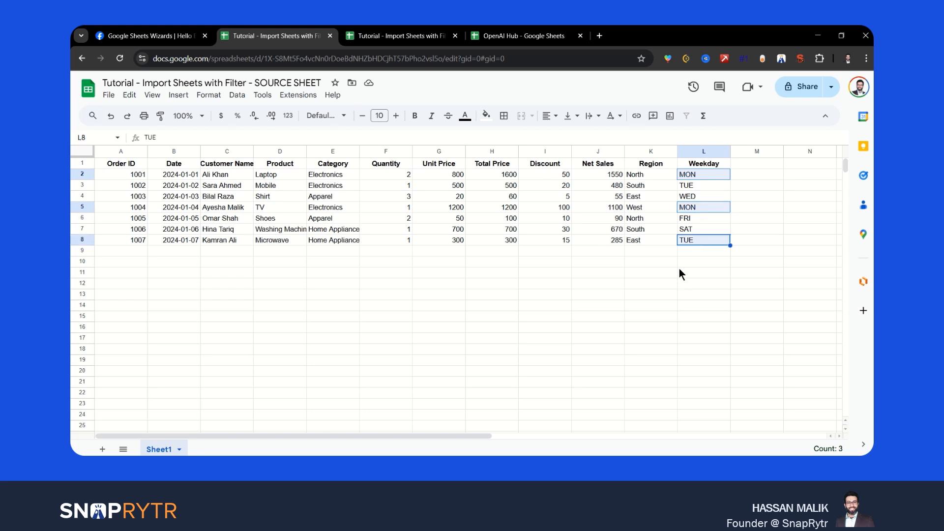
pyautogui.click(465, 116)
pyautogui.click(479, 164)
pyautogui.click(403, 273)
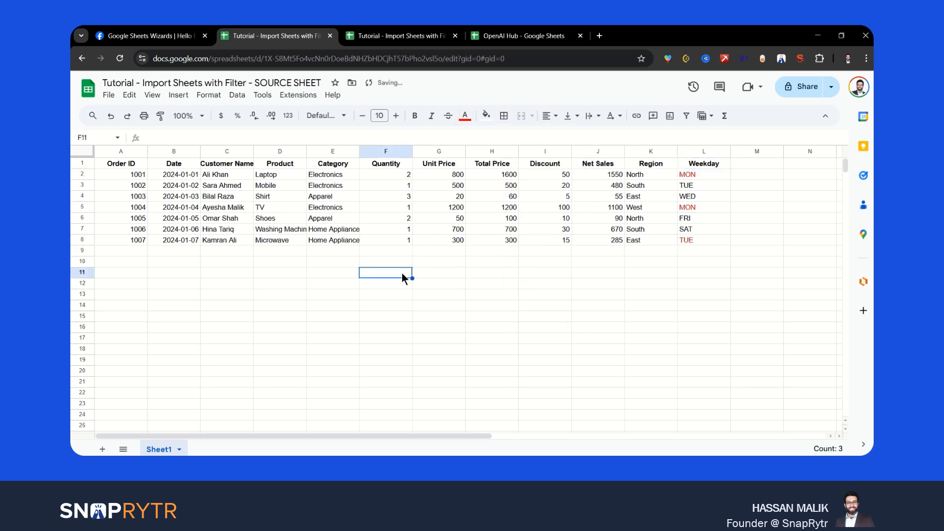
# Examine the destination spreadsheet and the red Weekday cells in the source spreadsheet
pyautogui.click(374, 38)
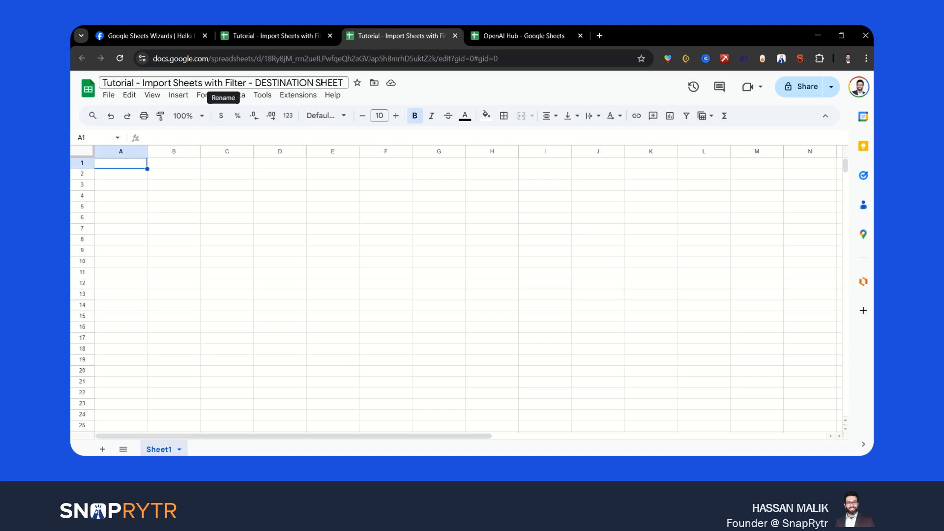
pyautogui.click(288, 37)
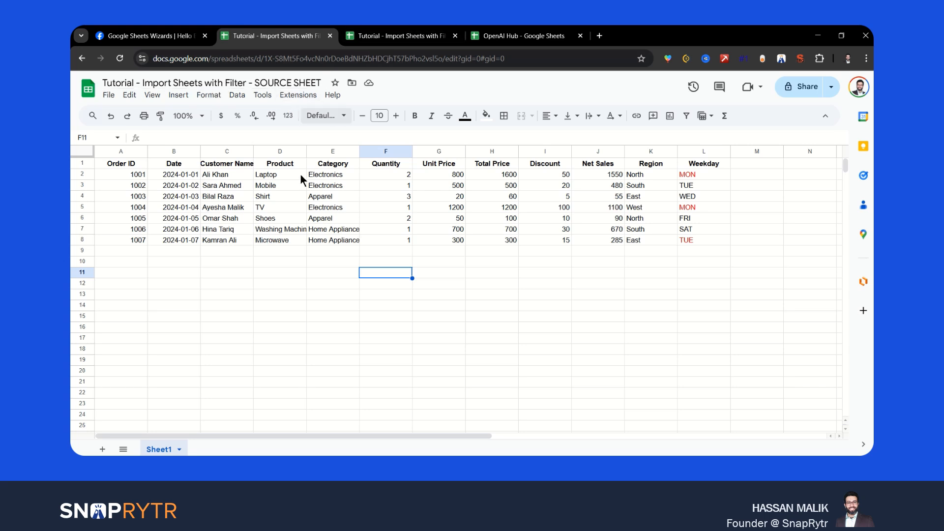
pyautogui.click(691, 178)
pyautogui.click(691, 208)
pyautogui.click(691, 239)
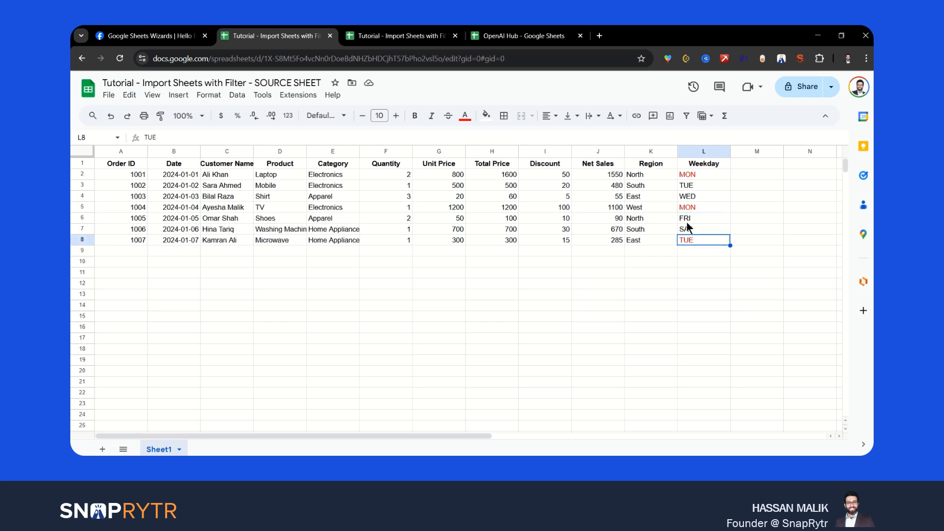
pyautogui.click(692, 176)
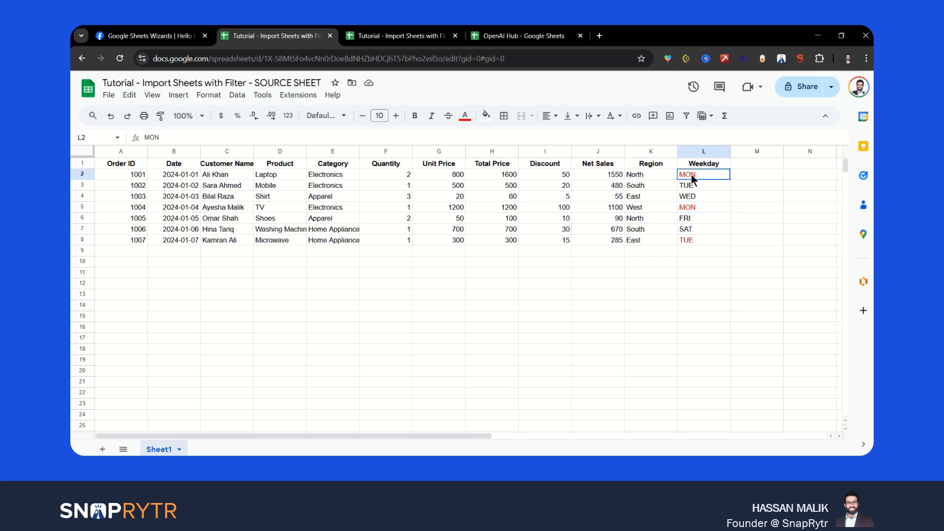
pyautogui.click(689, 241)
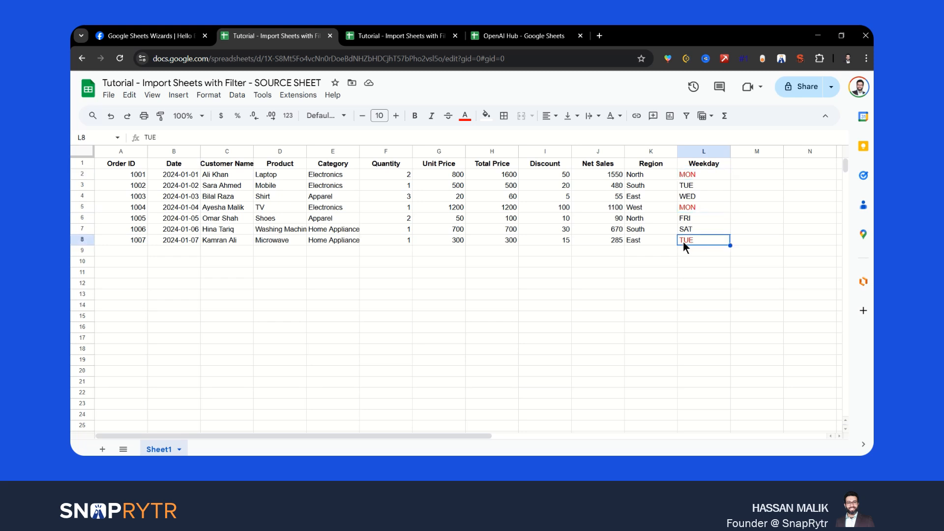
pyautogui.click(401, 38)
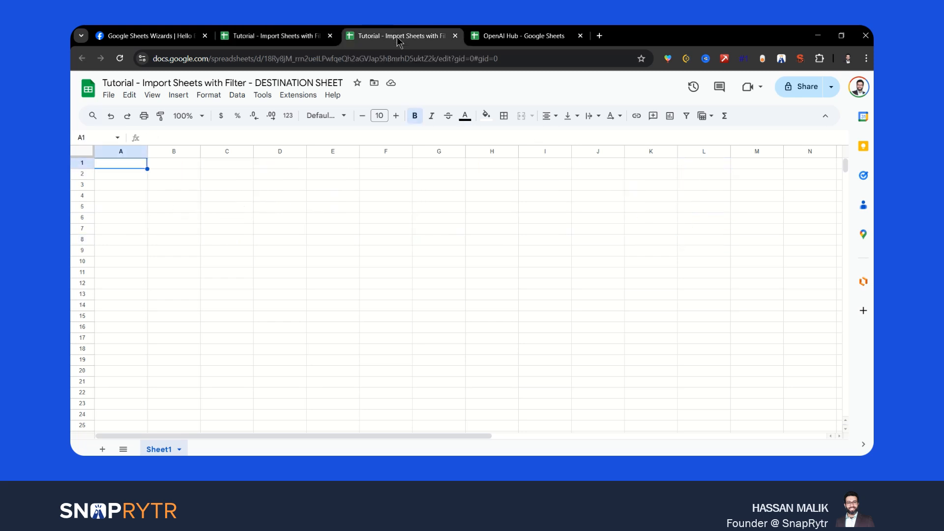
# Copy the source spreadsheet's ID from its URL, between "/d/" and "/edit"
pyautogui.click(292, 39)
pyautogui.moveTo(266, 58); pyautogui.dragTo(315, 59)
pyautogui.click(289, 58)
pyautogui.doubleClick(286, 59)
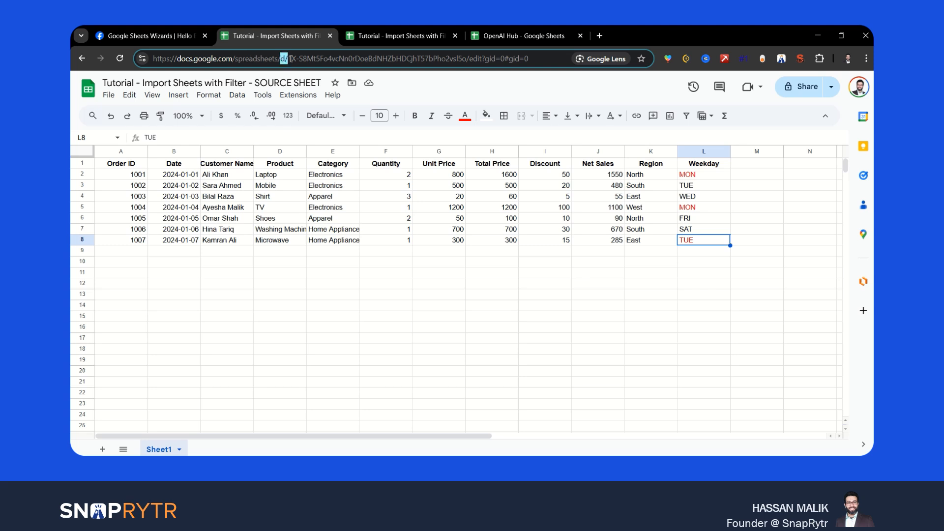
pyautogui.moveTo(288, 58); pyautogui.dragTo(466, 59)
pyautogui.hotkey('ctrl', 'c')
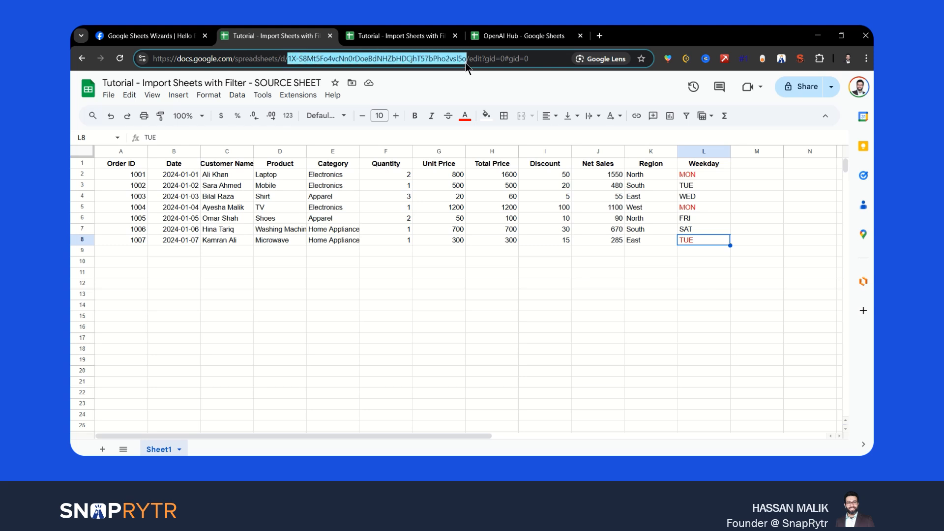
# Begin an IMPORTRANGE formula in cell A1 of the destination spreadsheet, with the copied source spreadsheet ID in quotes as the first argument
pyautogui.click(397, 42)
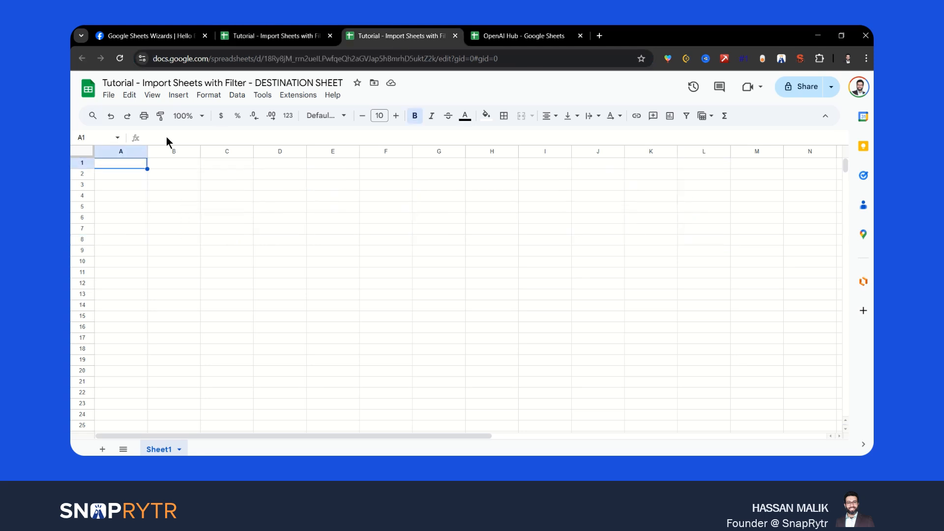
pyautogui.write('=')
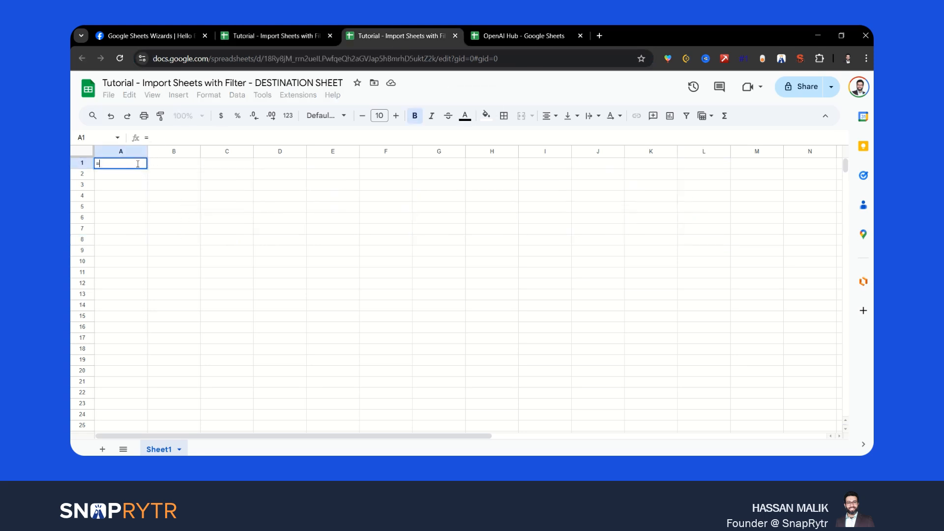
pyautogui.write('importrange')
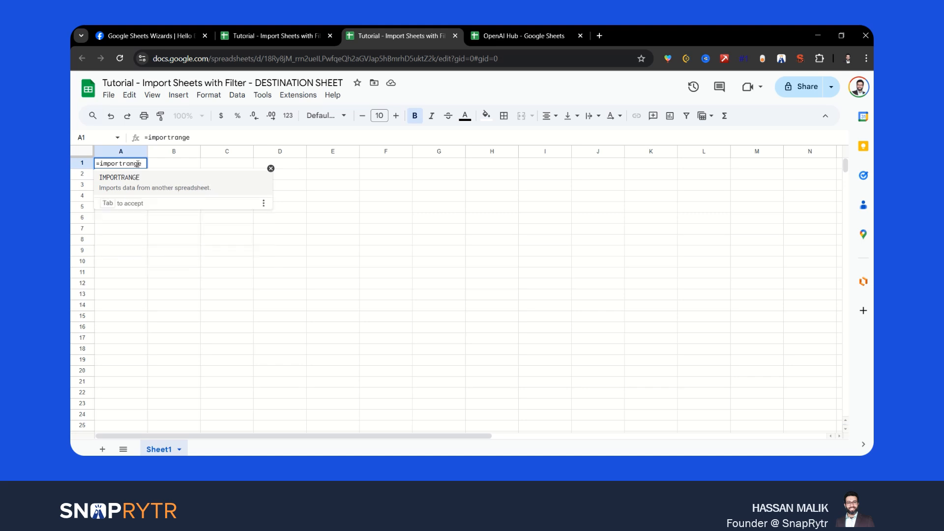
pyautogui.write('(')
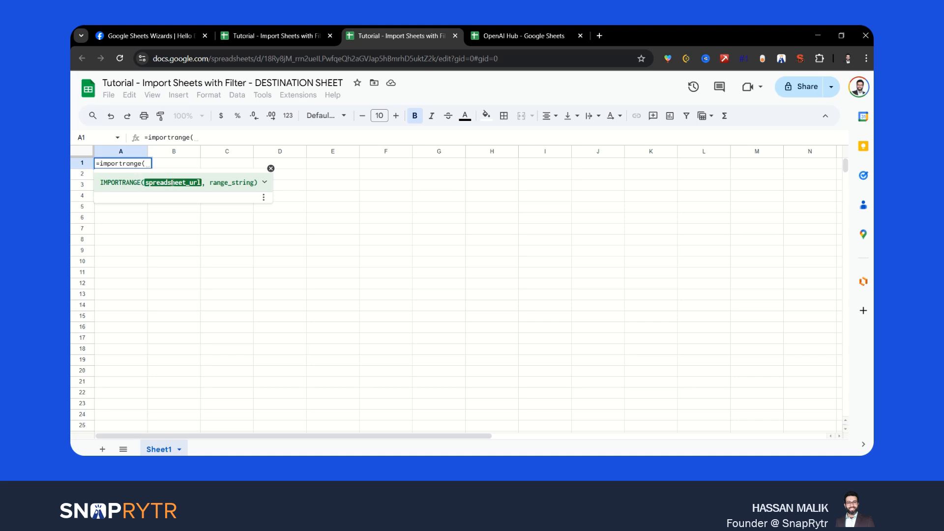
pyautogui.write('"')
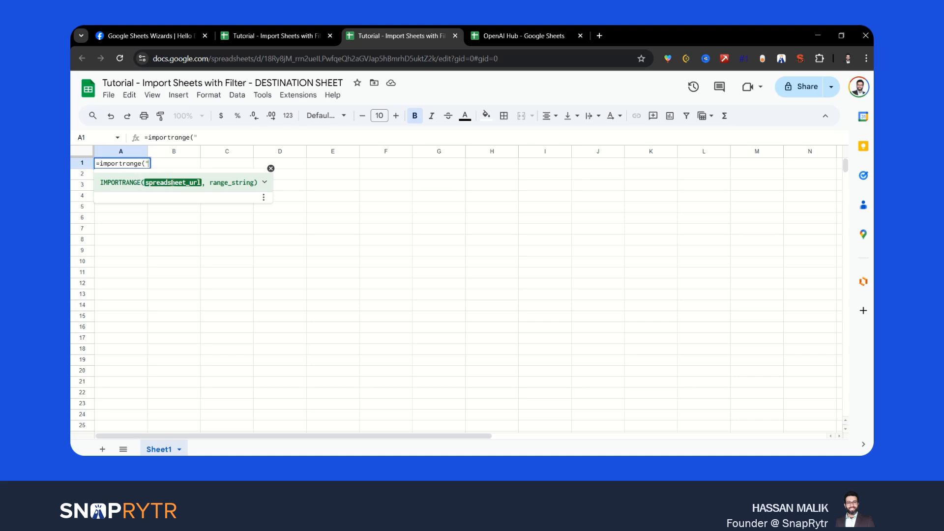
pyautogui.hotkey('ctrl', 'v')
pyautogui.write('"')
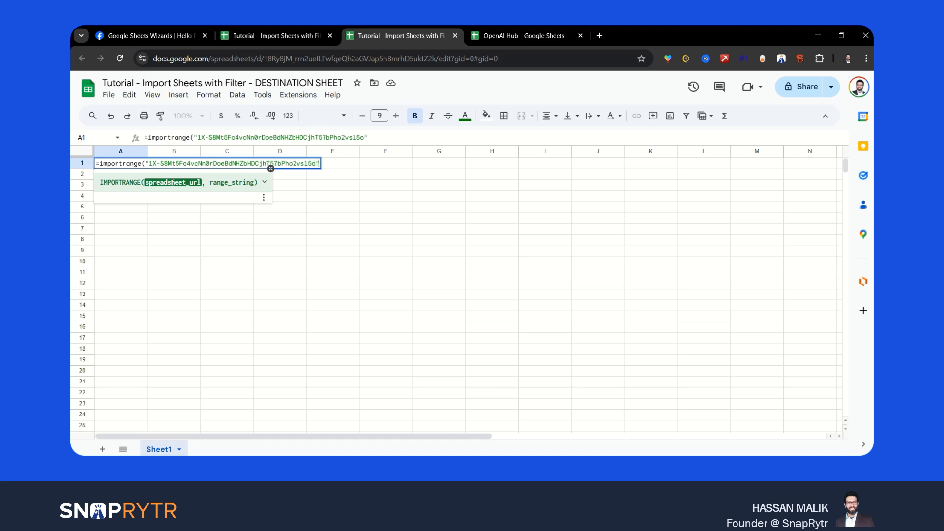
# Complete the IMPORTRANGE formula with the range "Sheet1!A:L" and commit it
pyautogui.write(', ')
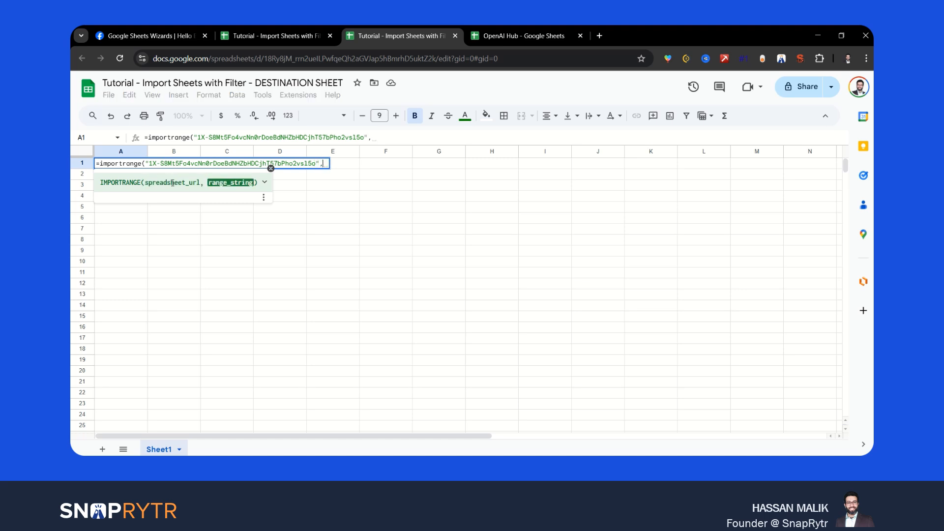
pyautogui.write('"')
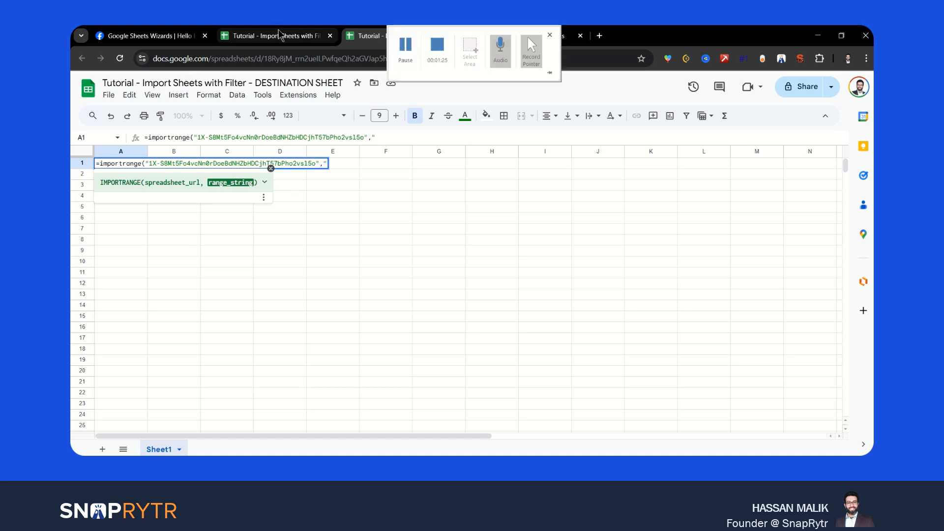
pyautogui.write('Sheet')
pyautogui.write('!')
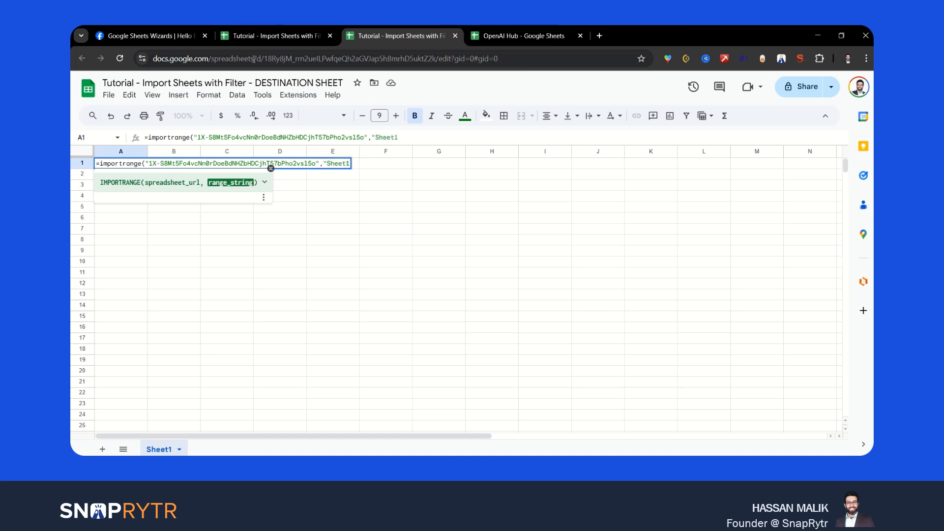
pyautogui.write('!A:L")')
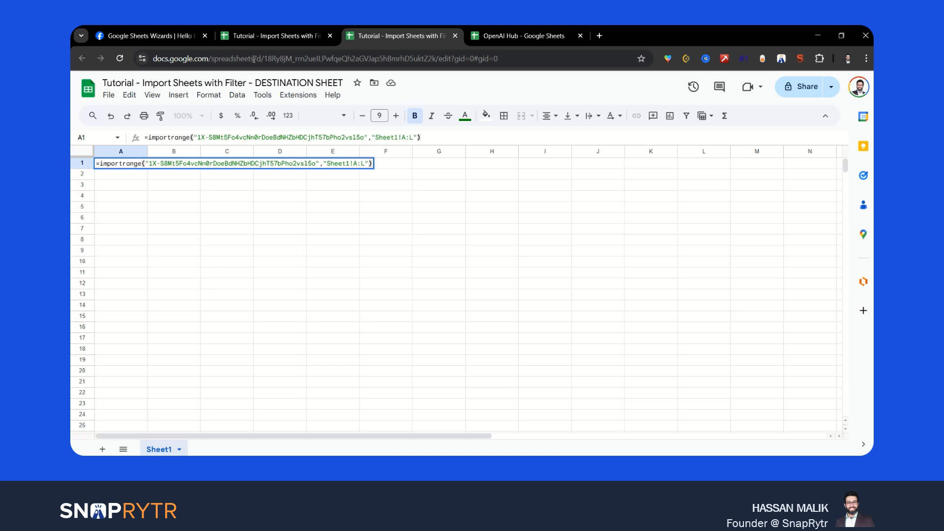
pyautogui.press('Return')
# Allow the destination spreadsheet to access the source spreadsheet and check the imported Weekday column
pyautogui.moveTo(134, 164)
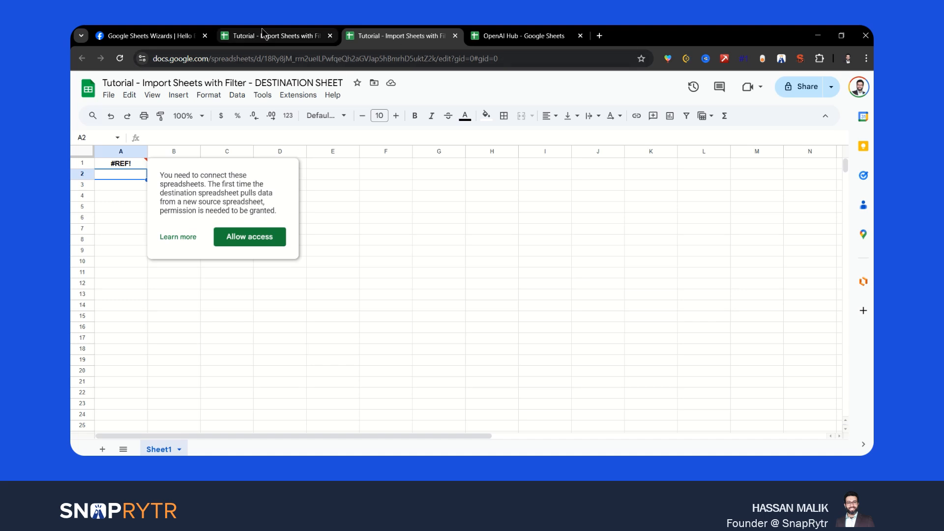
pyautogui.click(241, 241)
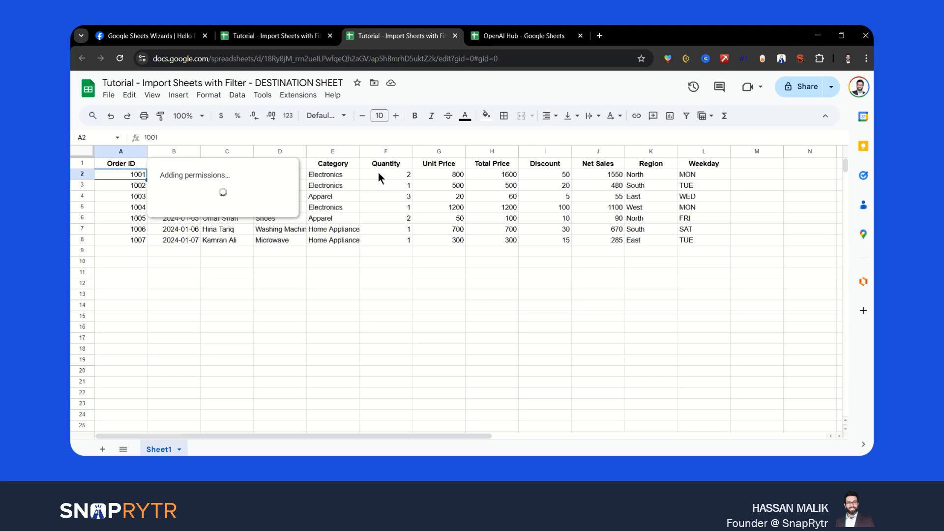
pyautogui.click(526, 319)
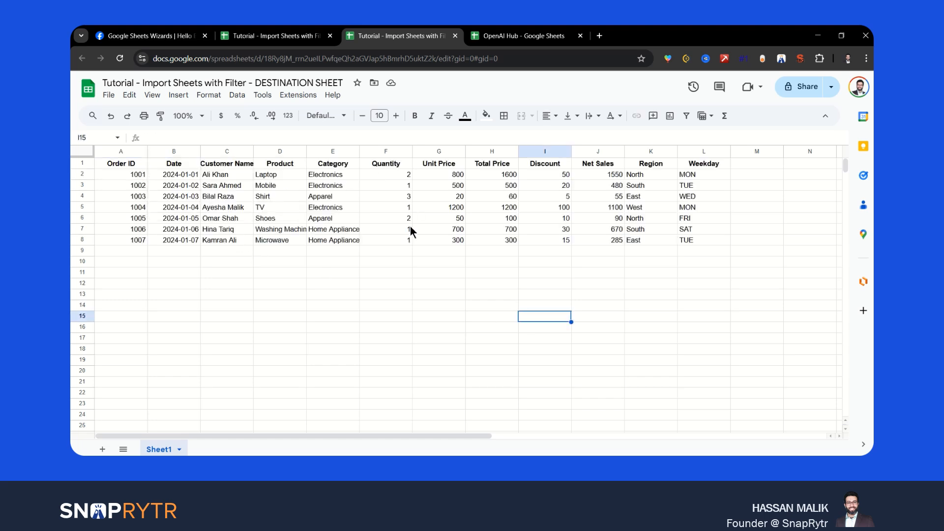
pyautogui.click(708, 210)
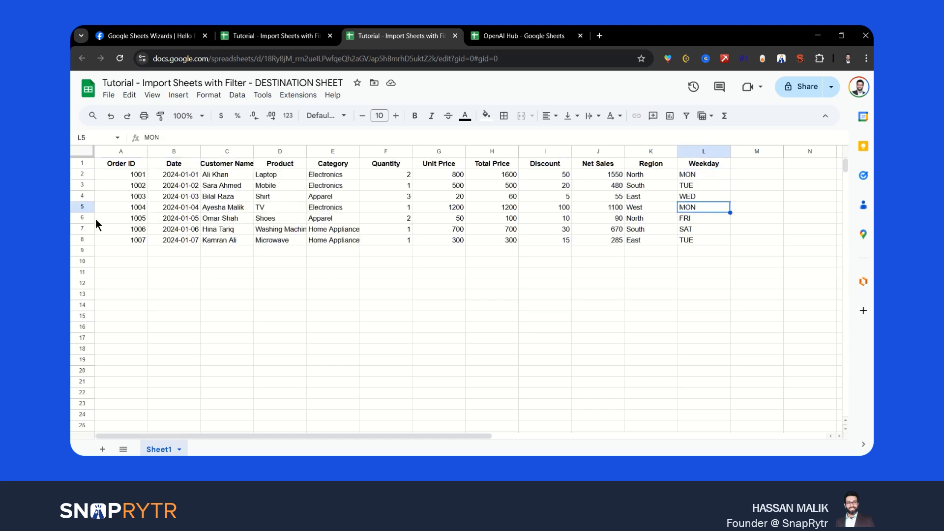
# Nest the IMPORTRANGE formula in A1 inside a QUERY function as its data argument
pyautogui.click(128, 164)
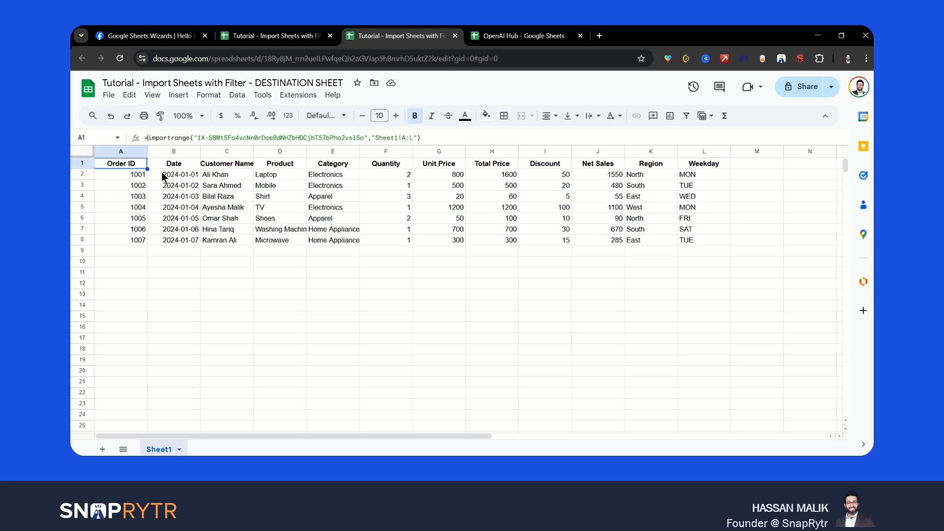
pyautogui.press('Return')
pyautogui.write('query')
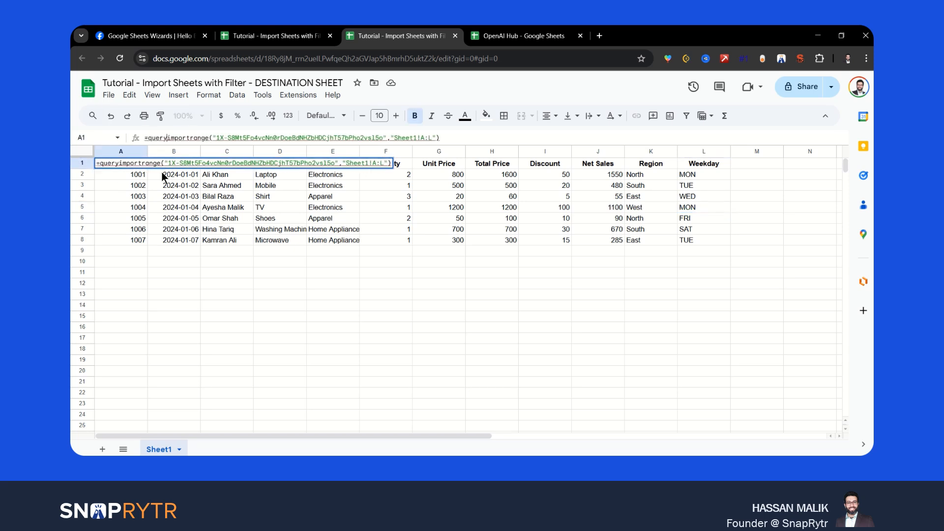
pyautogui.write('(')
pyautogui.press('End')
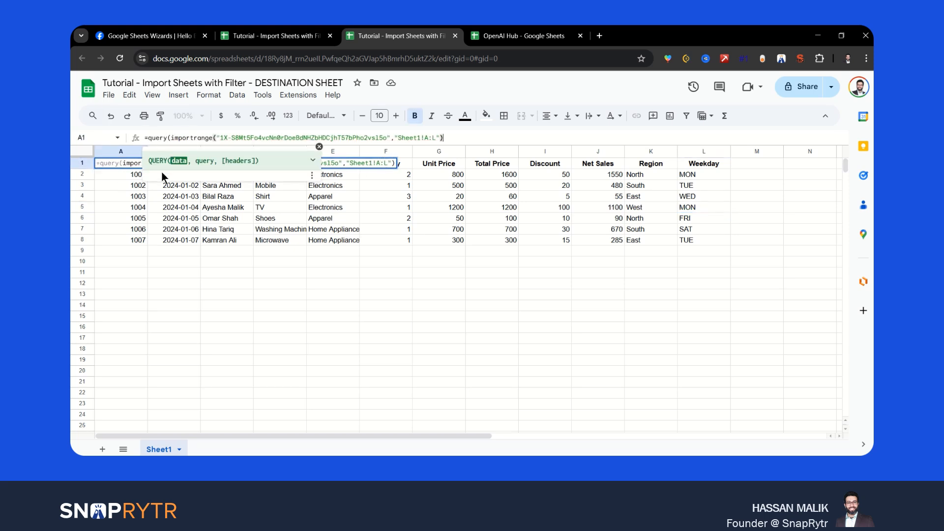
# Add the query string "Select * where L <> 'MON' AND L <> 'TUE'" to the QUERY formula in A1 and commit it
pyautogui.write(',"S')
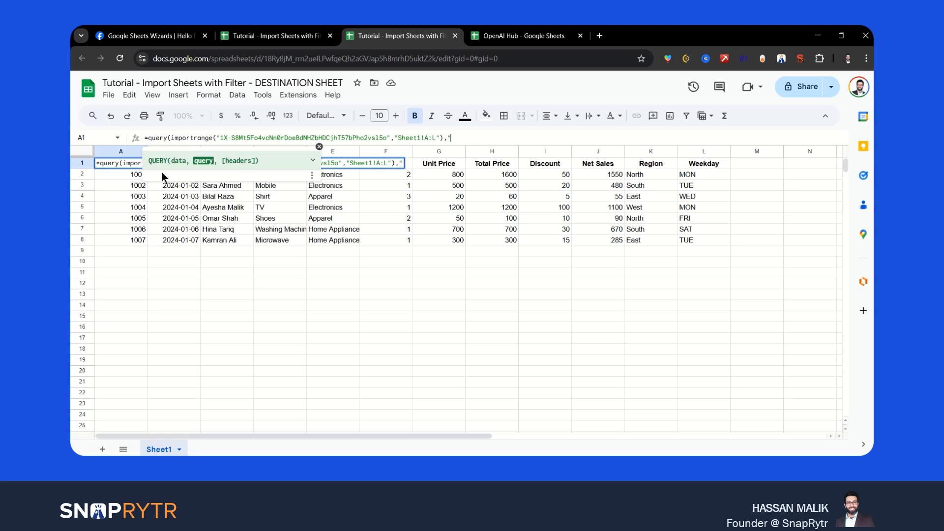
pyautogui.write('elect A,B,C')
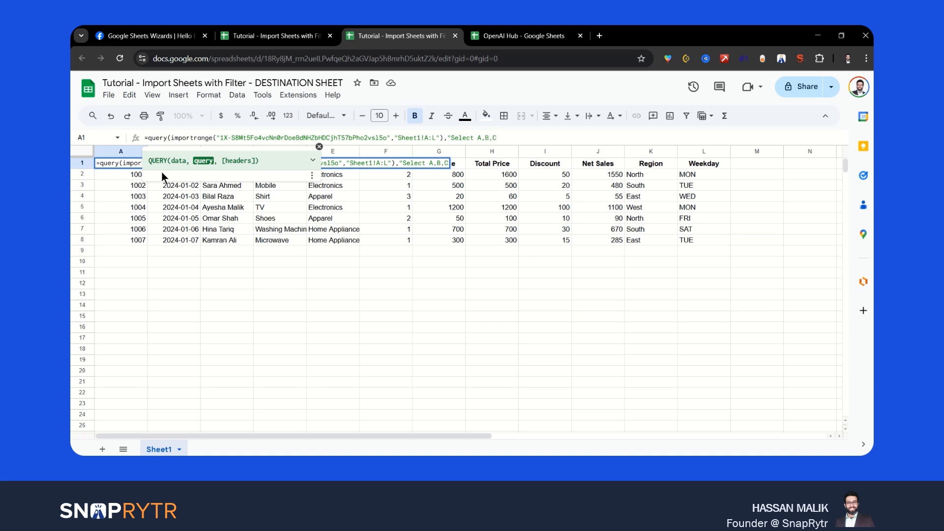
pyautogui.press('BackSpace')
pyautogui.press('BackSpace')
pyautogui.press('BackSpace')
pyautogui.press('BackSpace')
pyautogui.press('BackSpace')
pyautogui.write("* where L <> 'M")
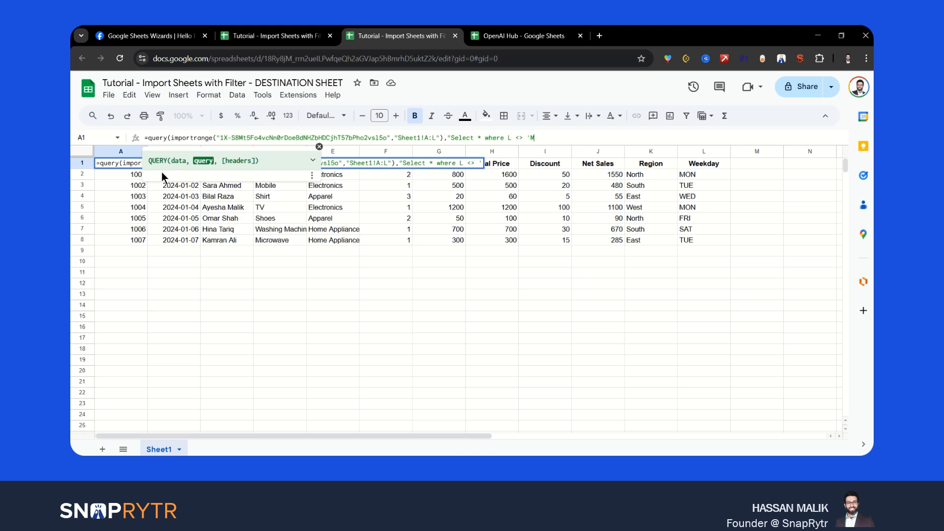
pyautogui.write("ON' AND ")
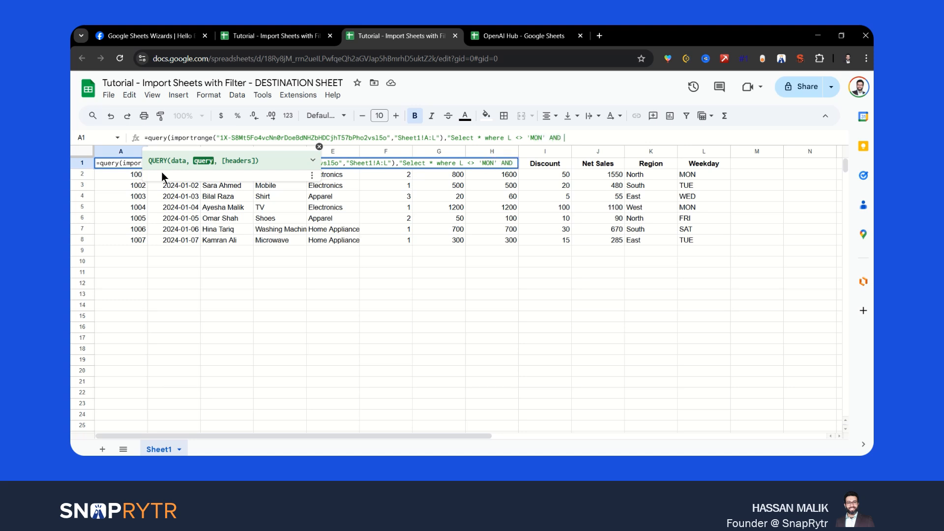
pyautogui.write("L <> 'TUE'")
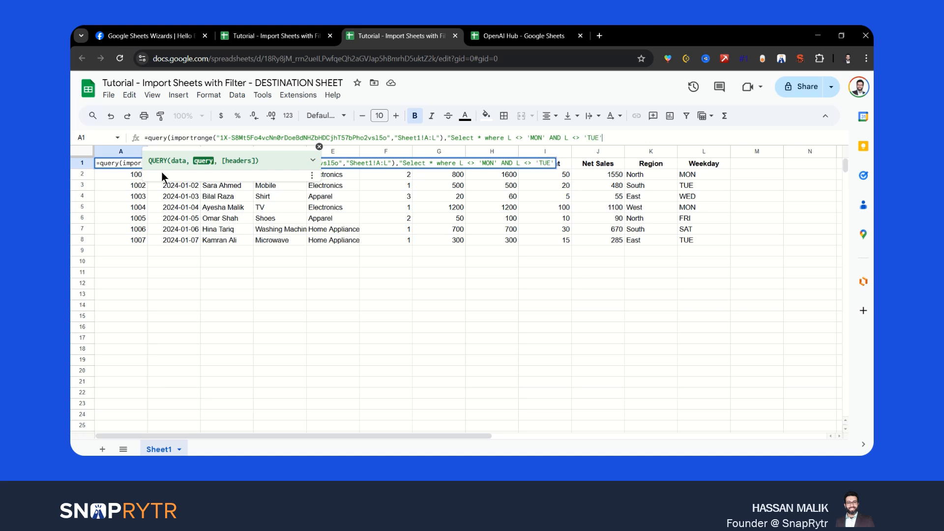
pyautogui.write('")')
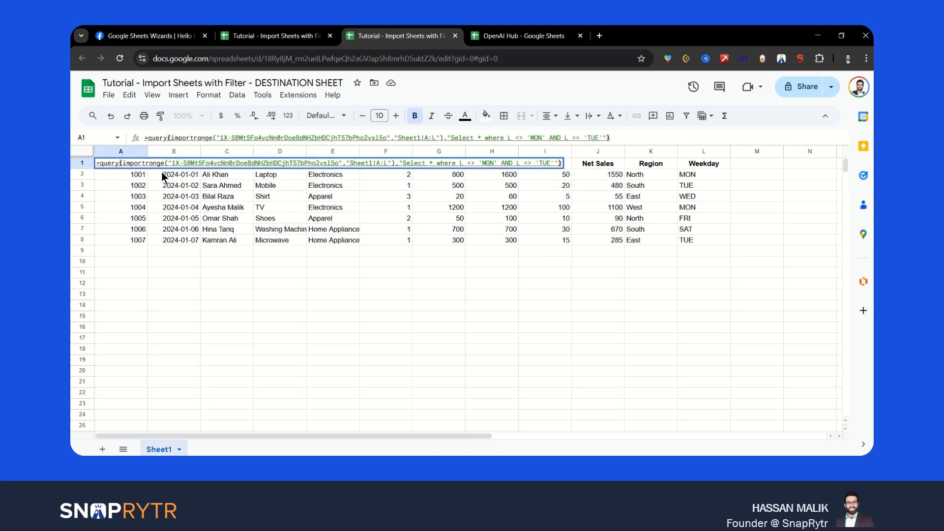
pyautogui.press('Return')
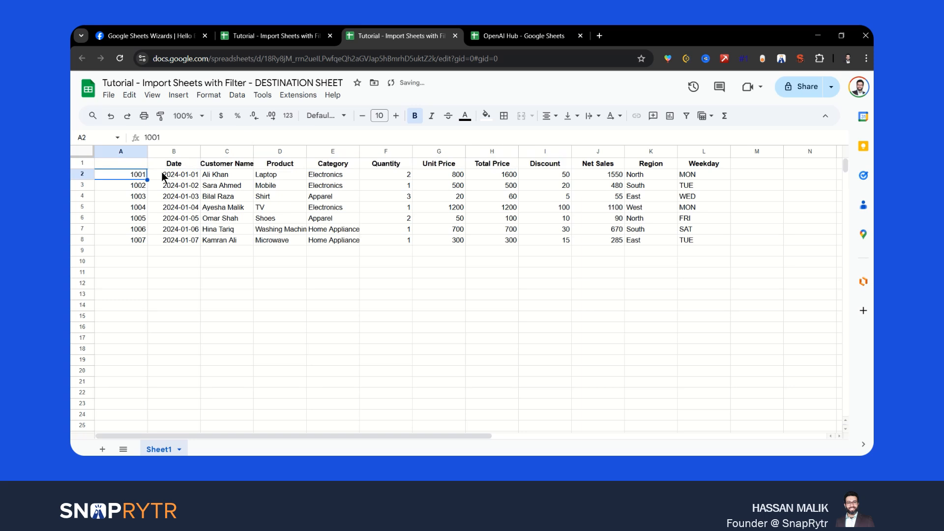
# Read the error details on cell A1 and review the IMPORTRANGE part of its formula
pyautogui.moveTo(135, 168)
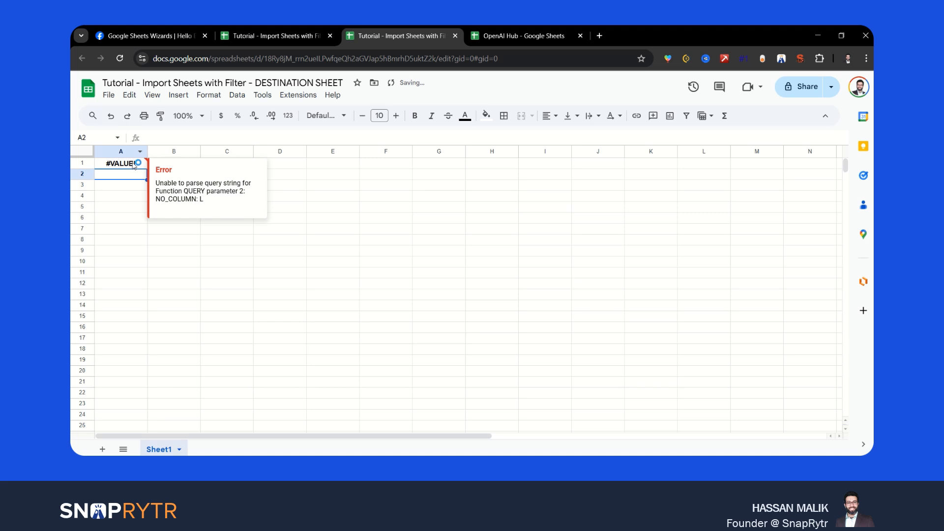
pyautogui.click(134, 167)
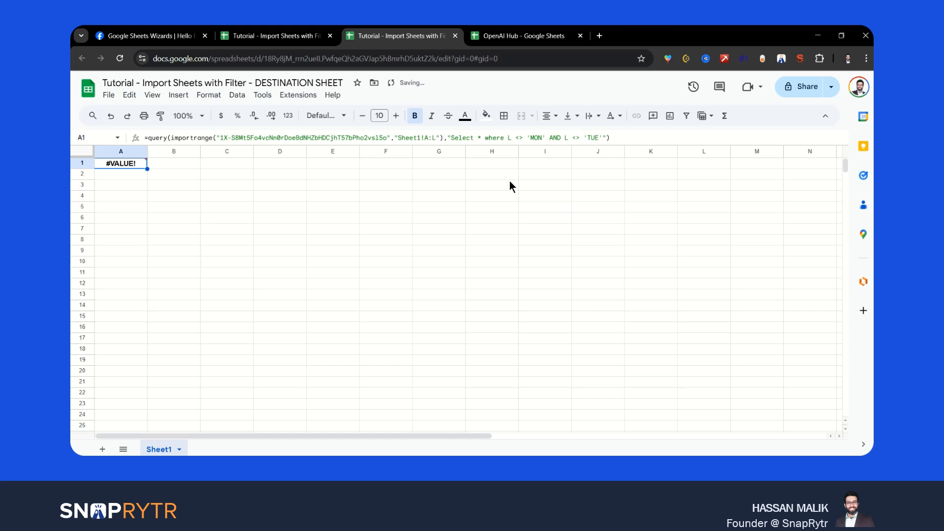
pyautogui.moveTo(444, 138); pyautogui.dragTo(167, 140)
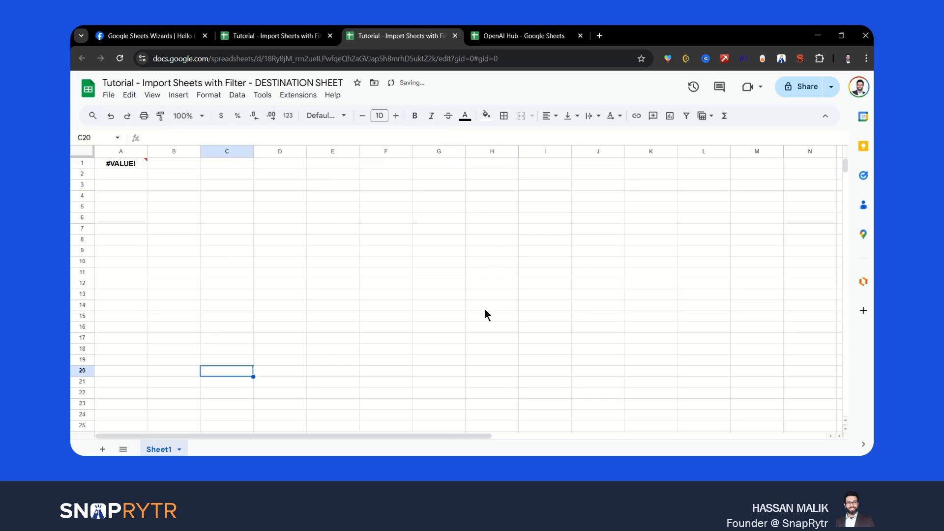
pyautogui.moveTo(121, 169)
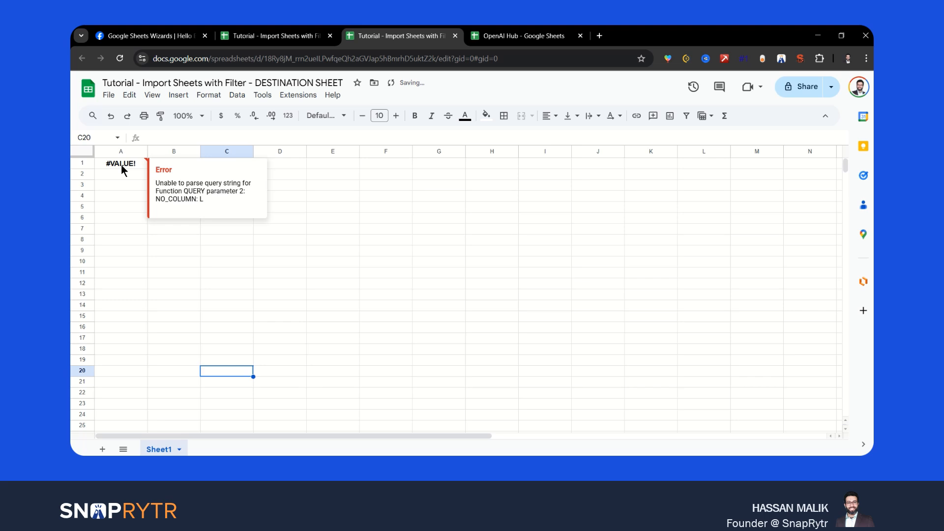
pyautogui.click(121, 164)
pyautogui.moveTo(172, 138); pyautogui.dragTo(443, 138)
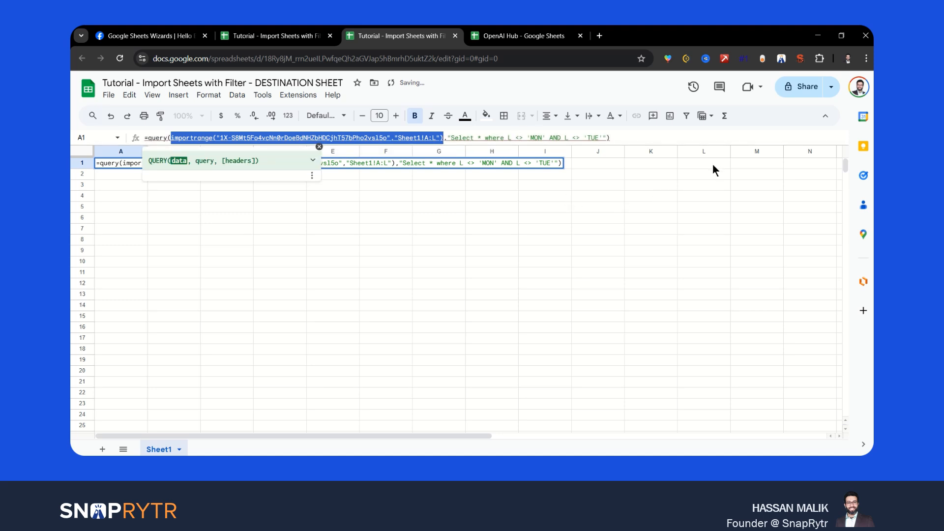
pyautogui.press('Escape')
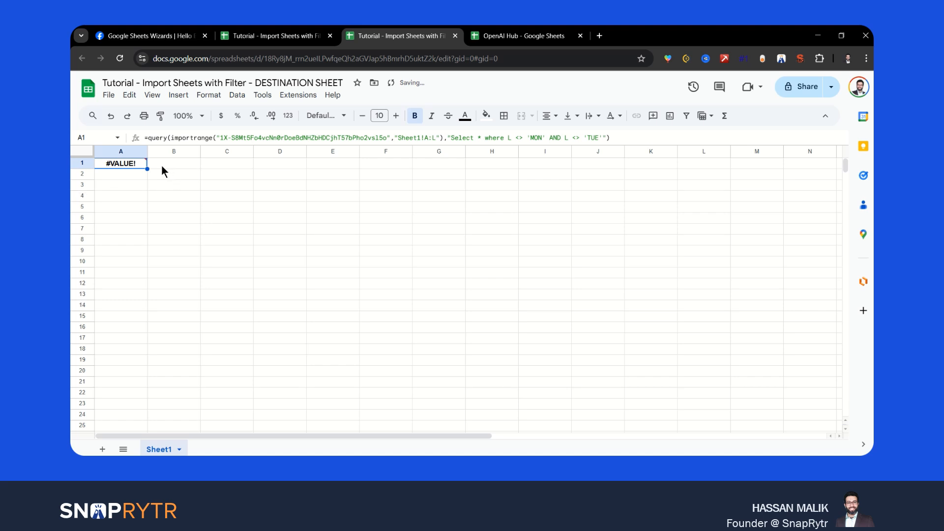
# Recheck the error on A1 and count the columns from A across to L
pyautogui.moveTo(132, 170)
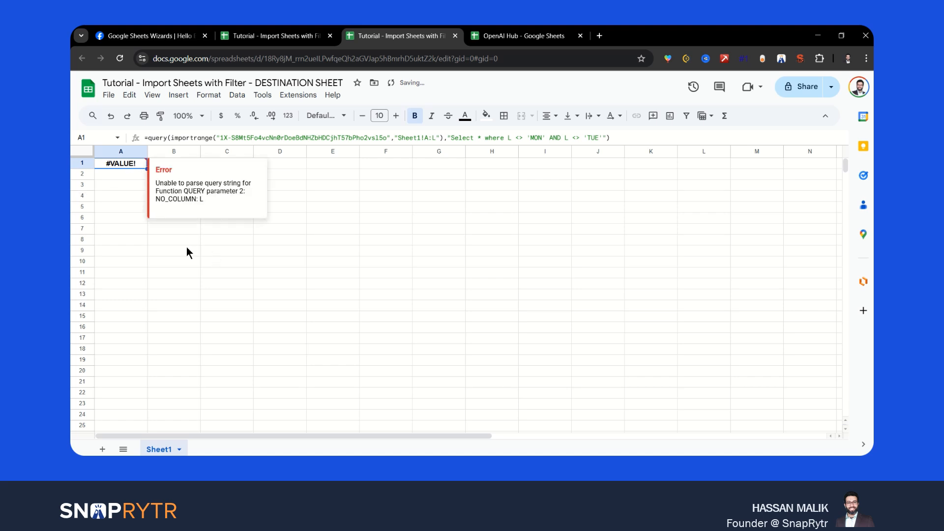
pyautogui.click(126, 175)
pyautogui.press('Right')
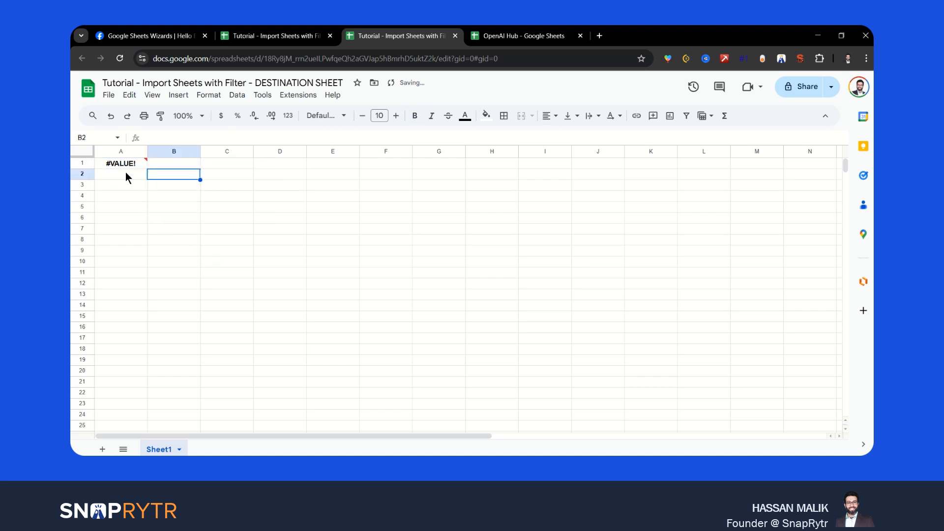
pyautogui.press('Right')
pyautogui.press('Right')
pyautogui.press('Right')
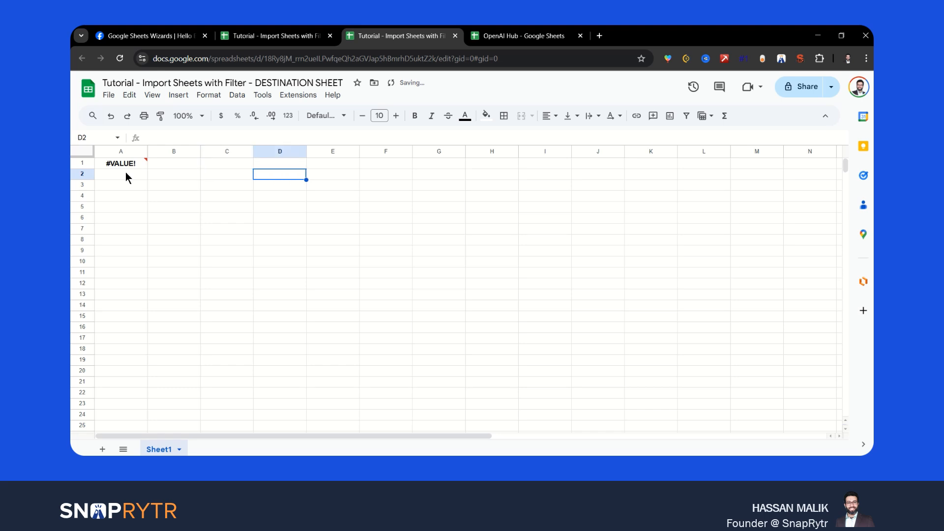
pyautogui.press('Right')
pyautogui.press('Right')
pyautogui.press('Right')
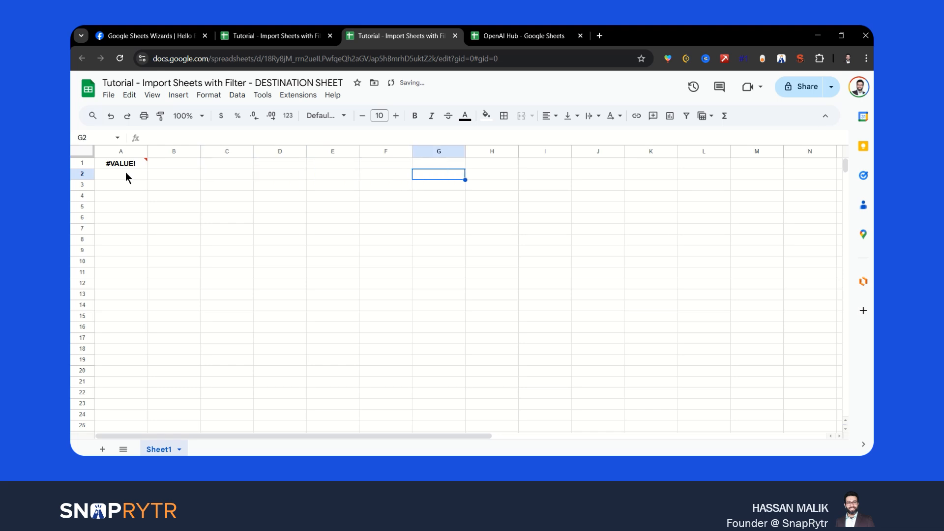
pyautogui.press('Right')
pyautogui.press('Right')
pyautogui.press('Right')
pyautogui.press('Right')
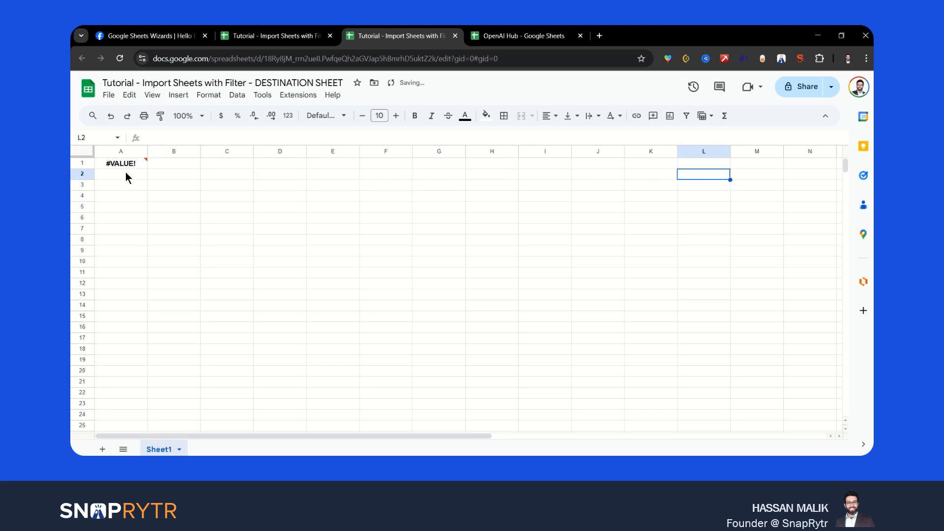
pyautogui.hotkey('ctrl', 'Home')
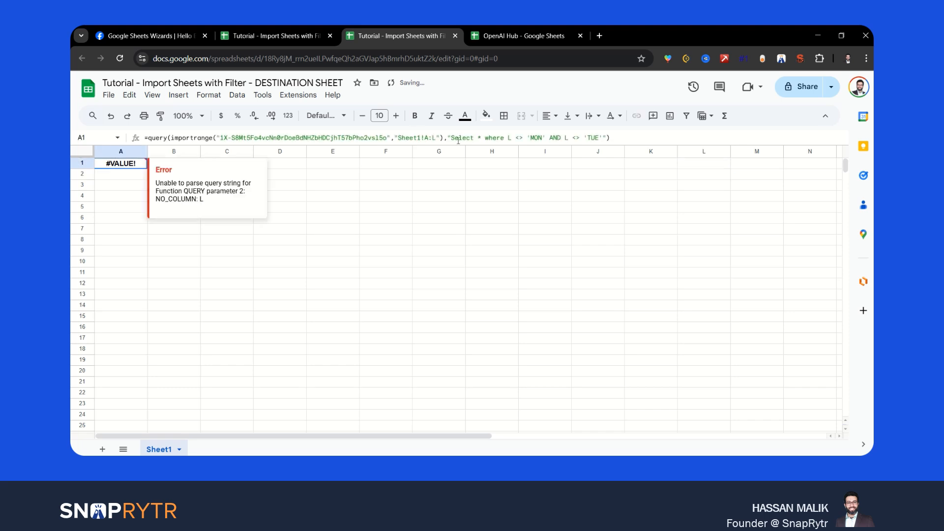
# Replace both L column references in the query string of A1 with Col12 and commit the formula
pyautogui.doubleClick(512, 139)
pyautogui.write('Col12')
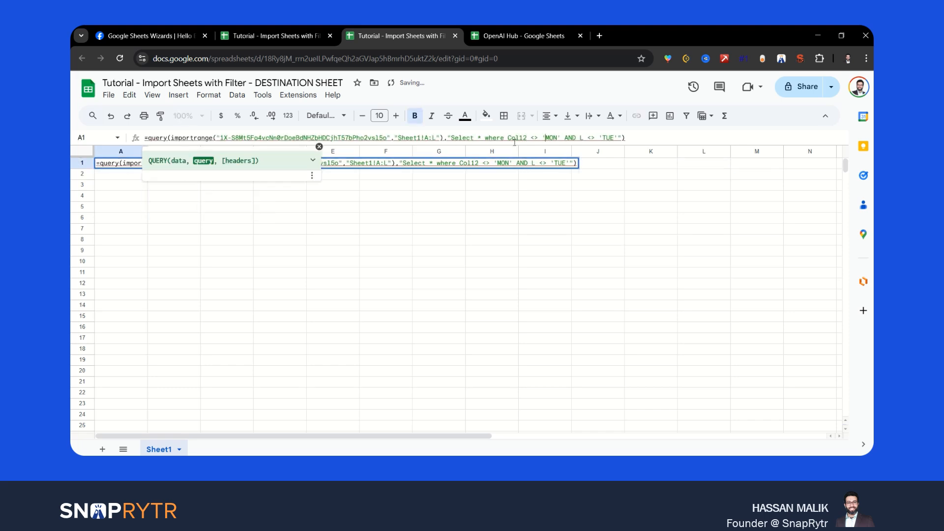
pyautogui.press('Delete')
pyautogui.write('Col12')
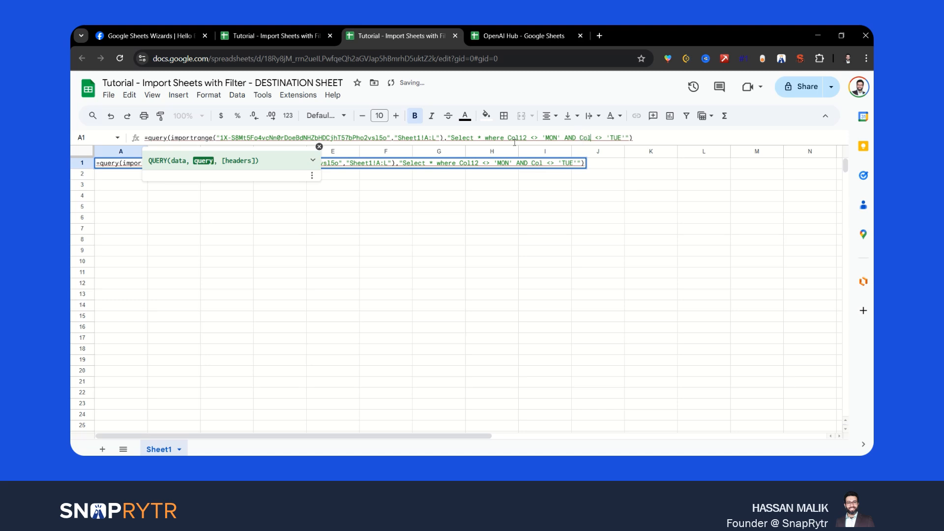
pyautogui.press('Return')
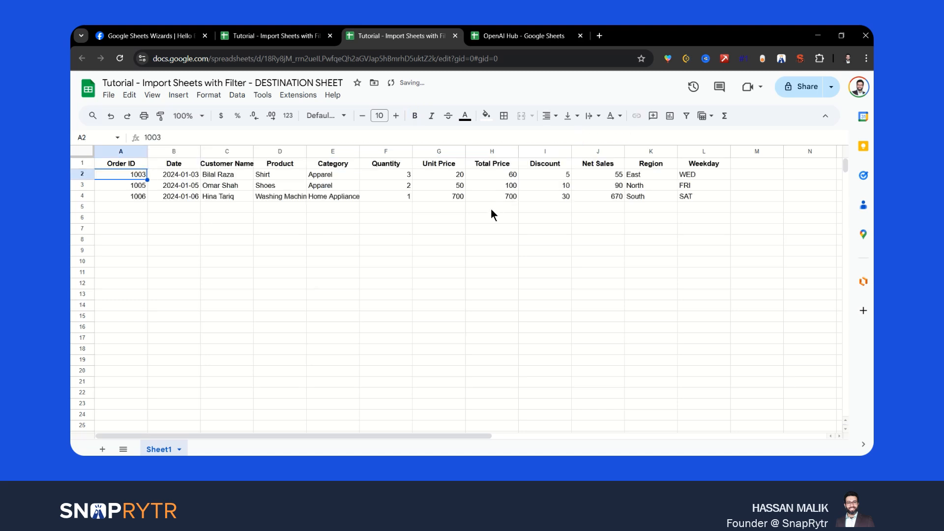
# Remove the QUERY function and its filter string from A1, keeping only the IMPORTRANGE formula
pyautogui.click(129, 167)
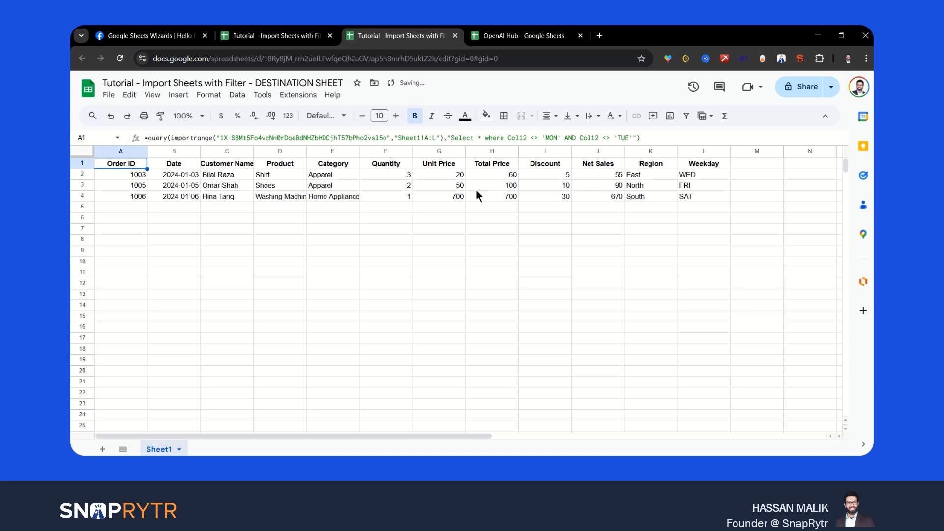
pyautogui.click(447, 138)
pyautogui.moveTo(447, 138); pyautogui.dragTo(639, 140)
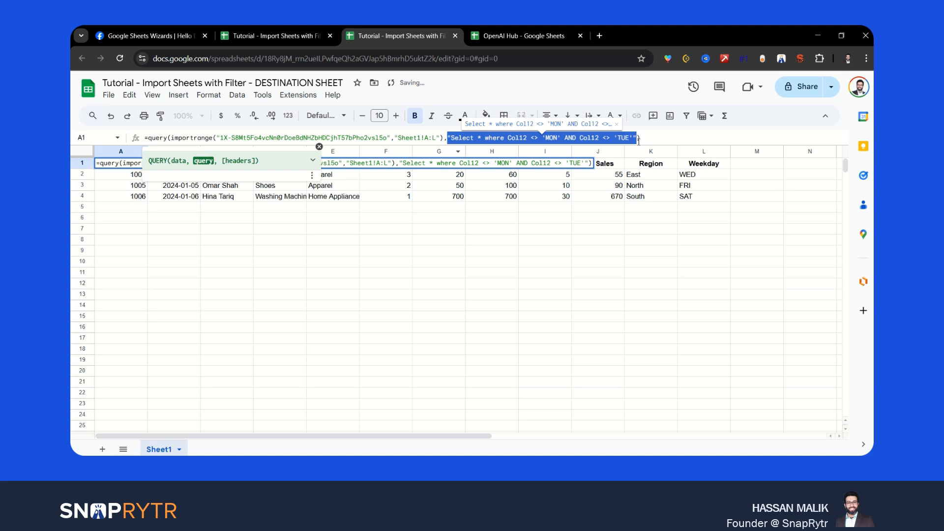
pyautogui.press('BackSpace')
pyautogui.press('BackSpace')
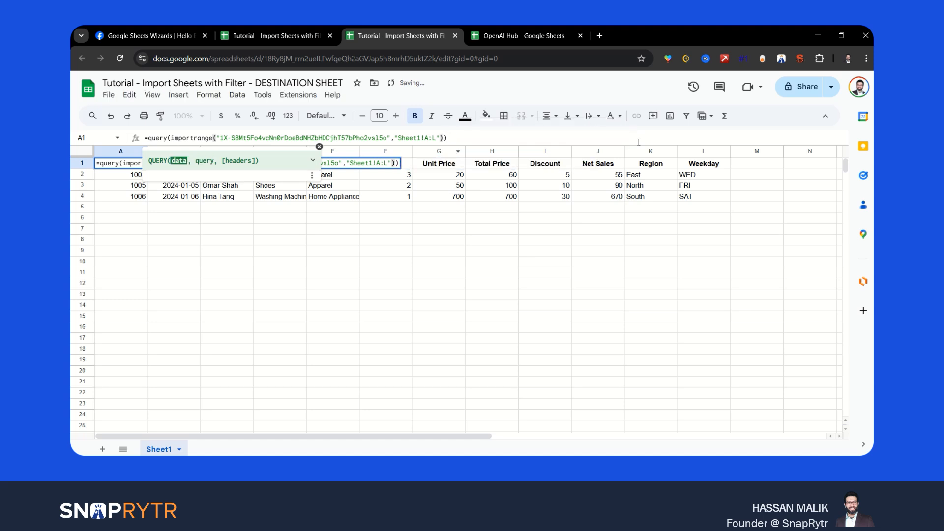
pyautogui.press('Home')
pyautogui.press('Right')
pyautogui.hotkey('ctrl', 'shift', 'Right')
pyautogui.hotkey('ctrl', 'shift', 'Right')
pyautogui.press('BackSpace')
pyautogui.press('End')
pyautogui.press('BackSpace')
pyautogui.press('Return')
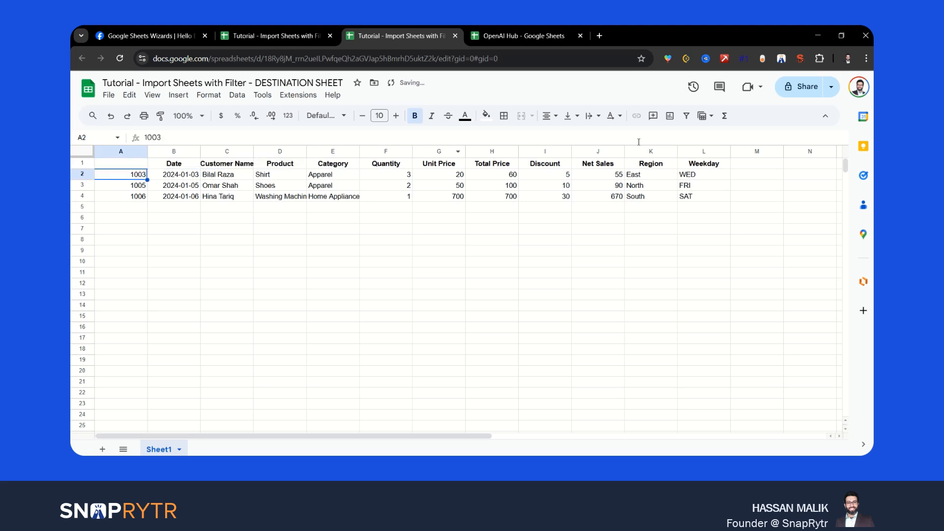
# Rename Sheet1 as "import"
pyautogui.doubleClick(168, 452)
pyautogui.write('import')
pyautogui.press('Return')
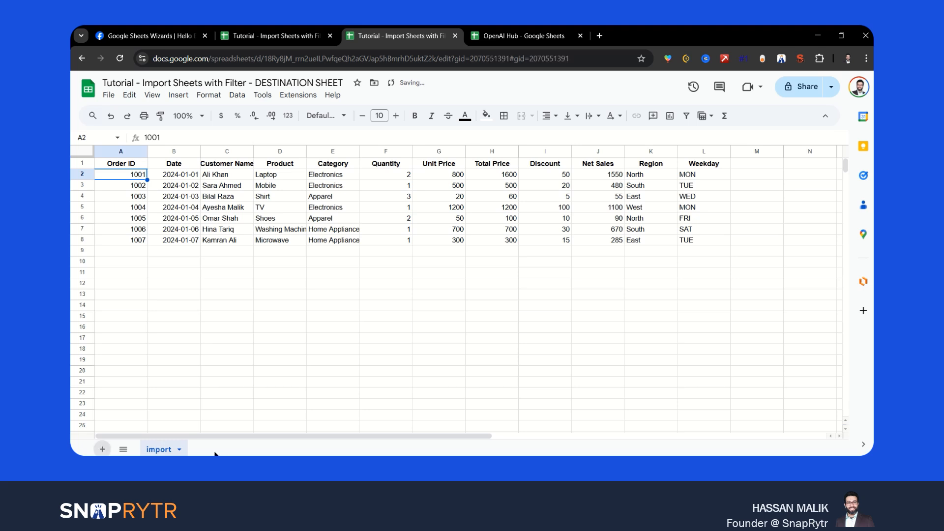
# Add a new sheet and name it "Filtered Report"
pyautogui.hotkey('shift', 'F11')
pyautogui.doubleClick(207, 450)
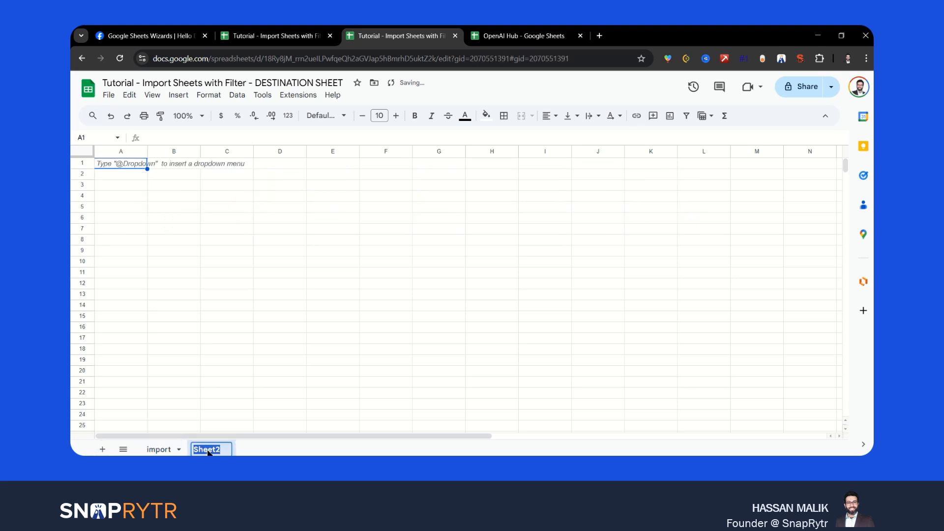
pyautogui.write('F')
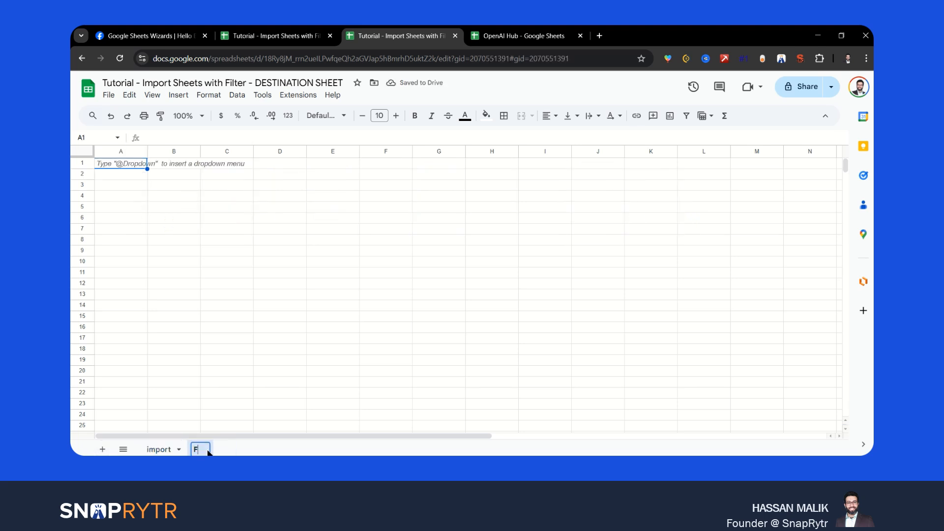
pyautogui.write('iltered Report')
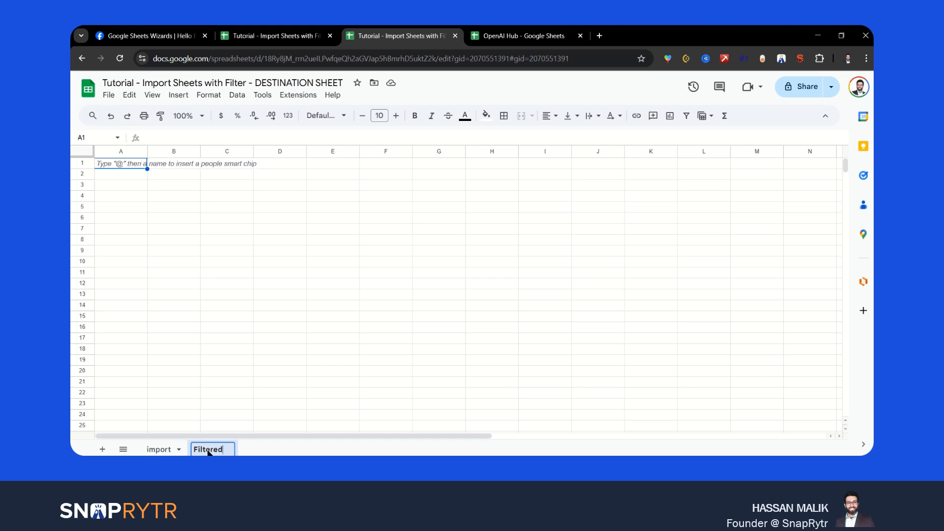
pyautogui.press('Return')
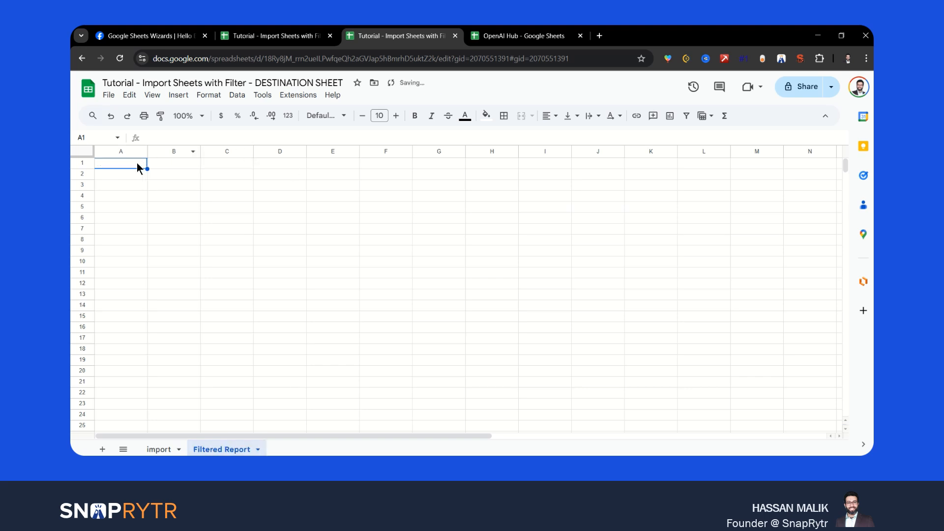
# Start a QUERY formula in A1 of the Filtered Report sheet with columns A:L of the import sheet as its data
pyautogui.write('=query(')
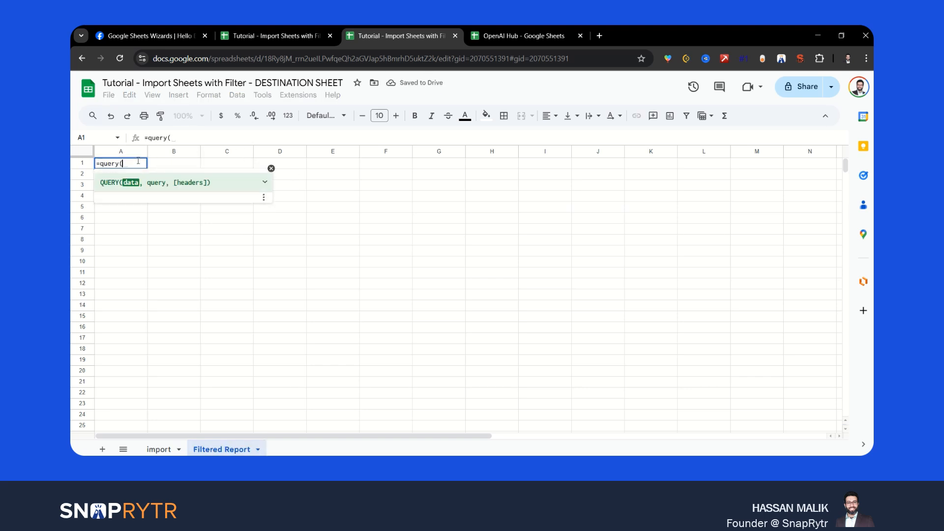
pyautogui.click(160, 450)
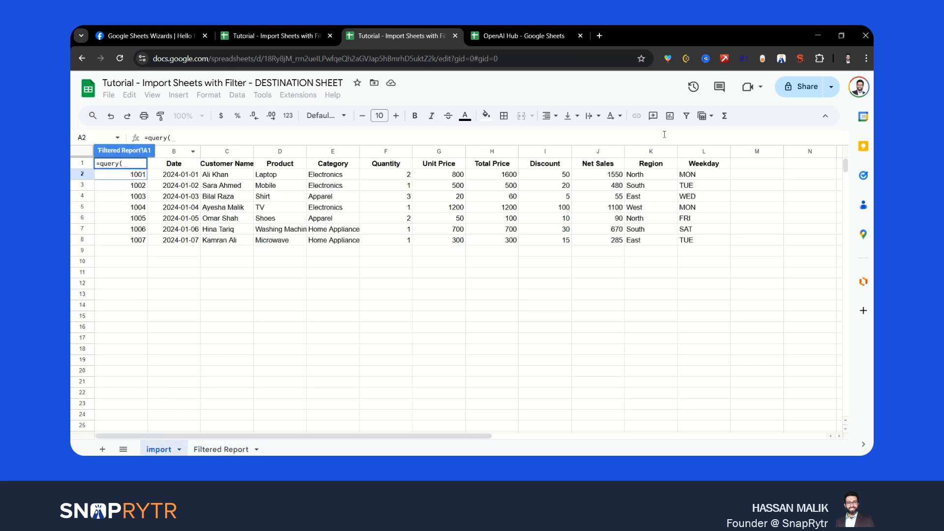
pyautogui.moveTo(713, 151); pyautogui.dragTo(598, 151)
pyautogui.moveTo(543, 164); pyautogui.dragTo(120, 188)
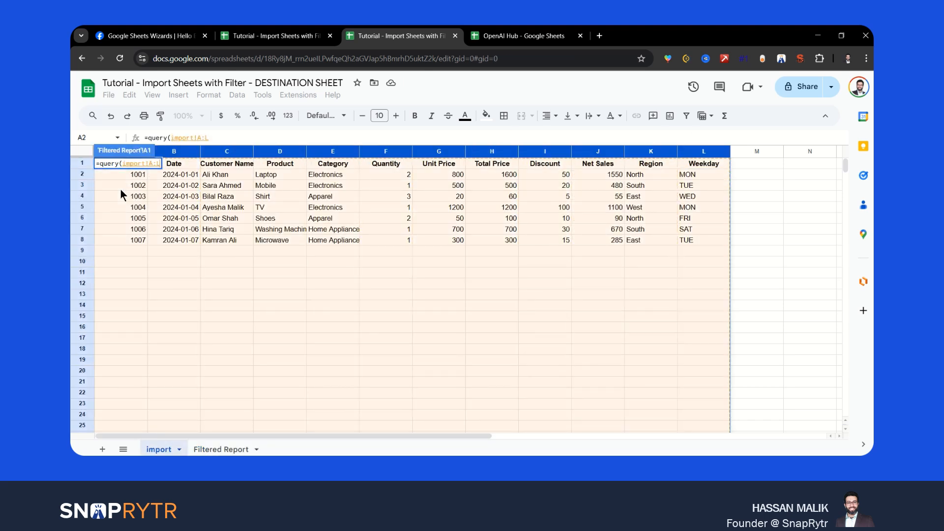
# Begin the query string with "select * where L" to return all columns with a condition on column L
pyautogui.write(',"sle')
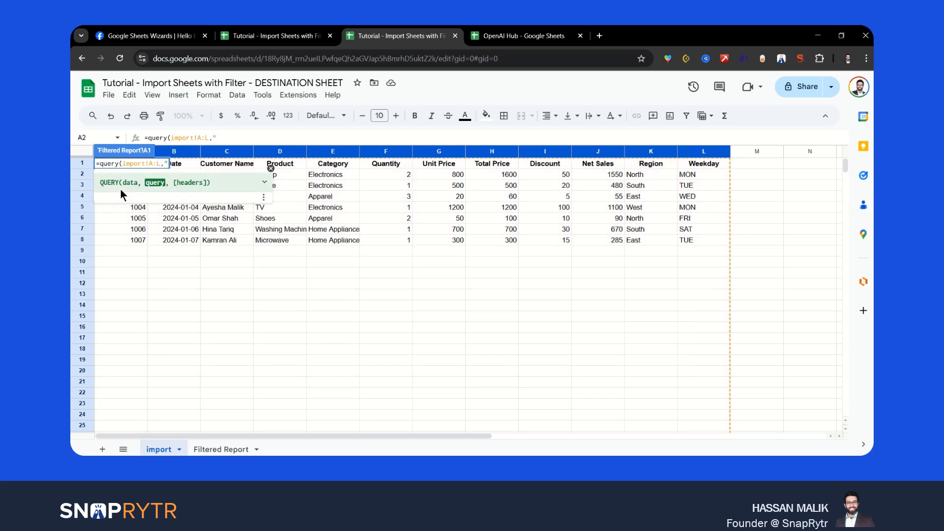
pyautogui.press('BackSpace')
pyautogui.press('BackSpace')
pyautogui.write('elect ')
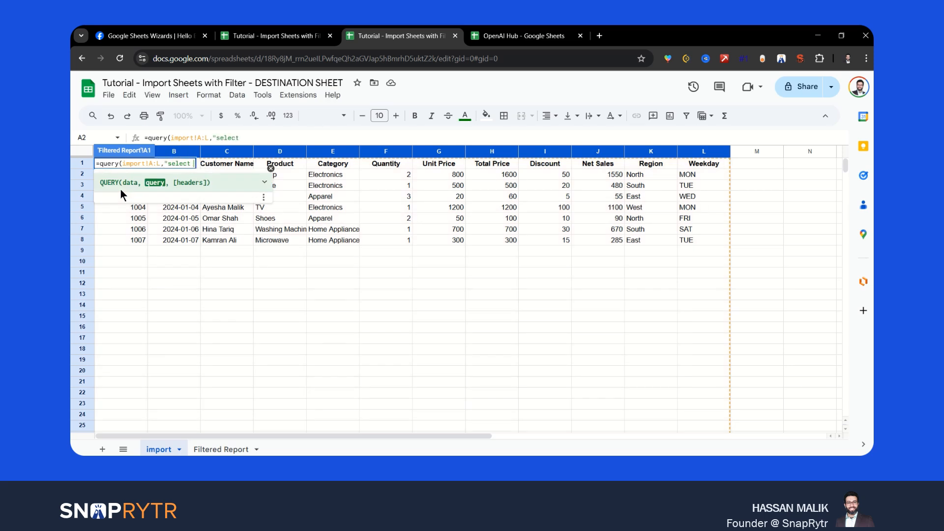
pyautogui.write('* wjere')
pyautogui.press('BackSpace')
pyautogui.press('BackSpace')
pyautogui.press('BackSpace')
pyautogui.press('BackSpace')
pyautogui.write('here L')
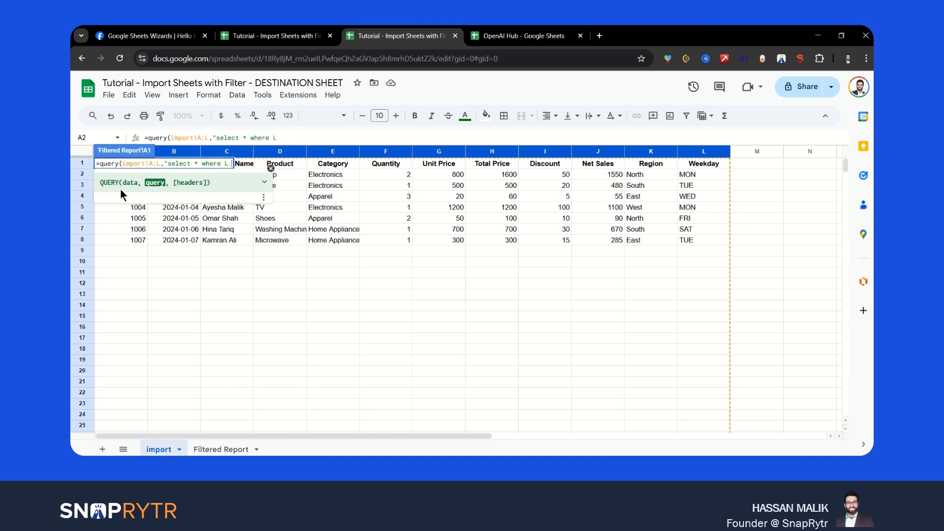
# Complete the condition as L <>'MON' AND L <> 'TUE', close the QUERY formula and commit it
pyautogui.write(" <>'MON' AND L <> ''")
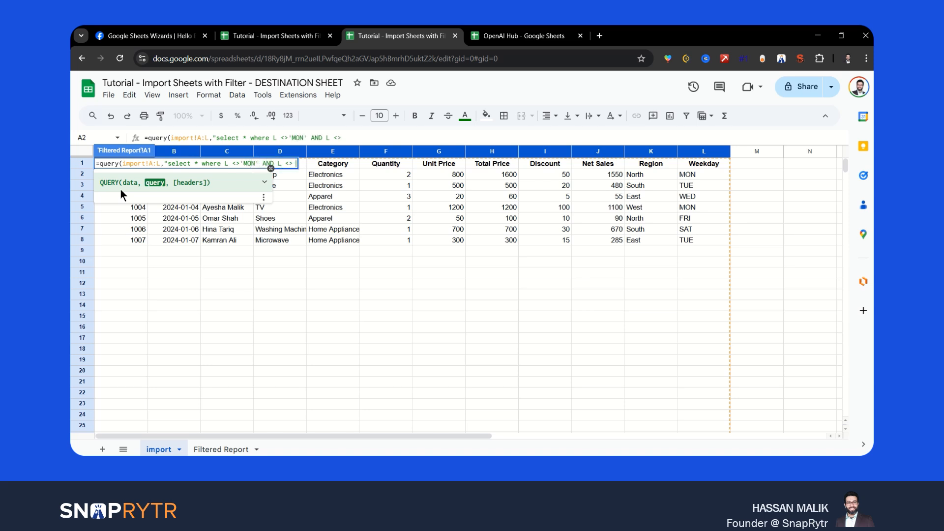
pyautogui.write('TUE')
pyautogui.write('")')
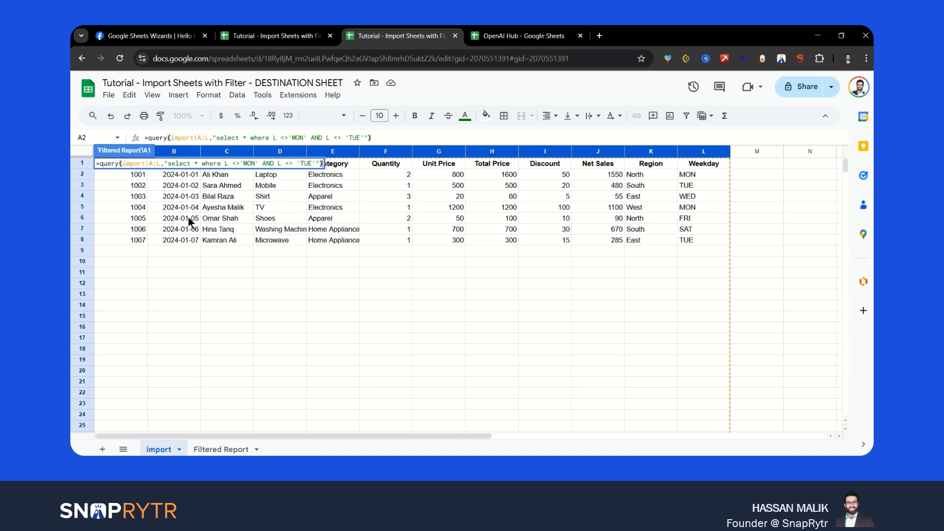
pyautogui.press('Return')
# Make the header row A1:L1 of the filtered report bold
pyautogui.moveTo(121, 163); pyautogui.dragTo(703, 168)
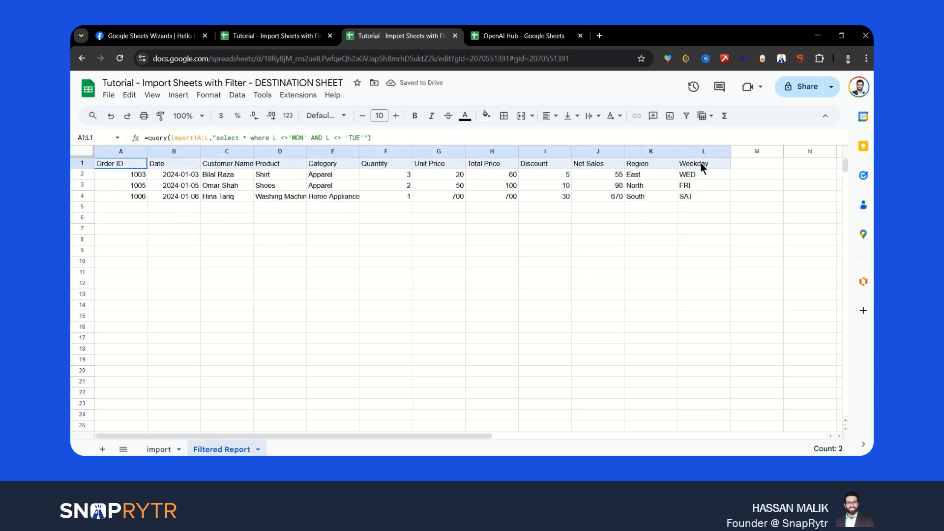
pyautogui.hotkey('ctrl', 'b')
pyautogui.click(538, 292)
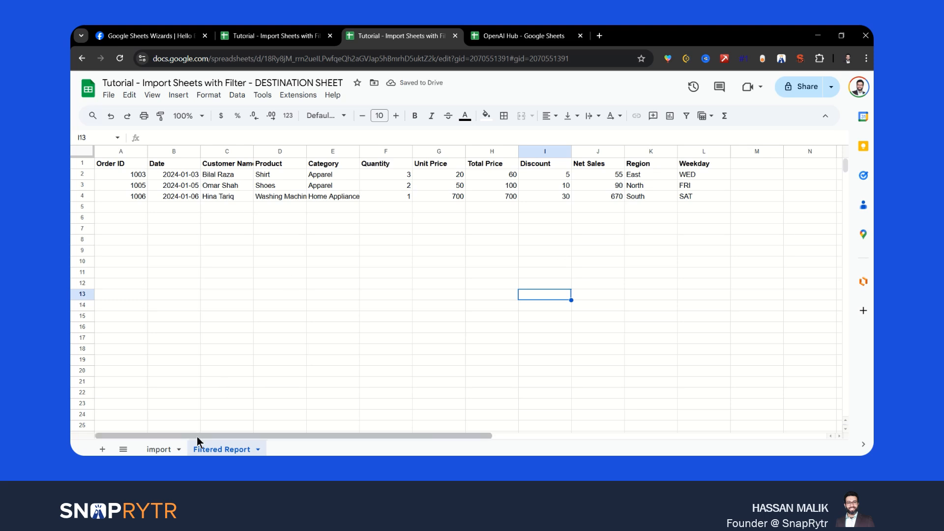
# Review the imported data in A1:L8 on the import sheet, then return to the Filtered Report sheet
pyautogui.click(167, 450)
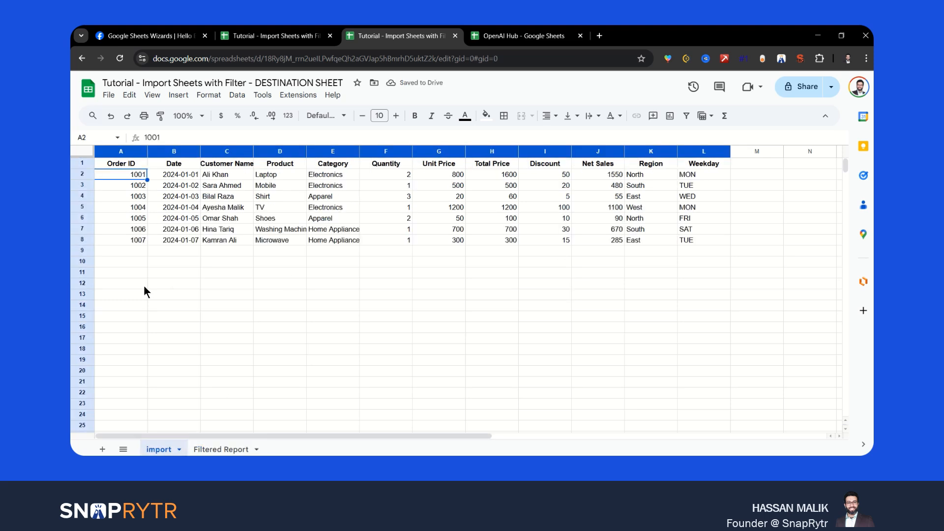
pyautogui.moveTo(121, 163); pyautogui.dragTo(657, 243)
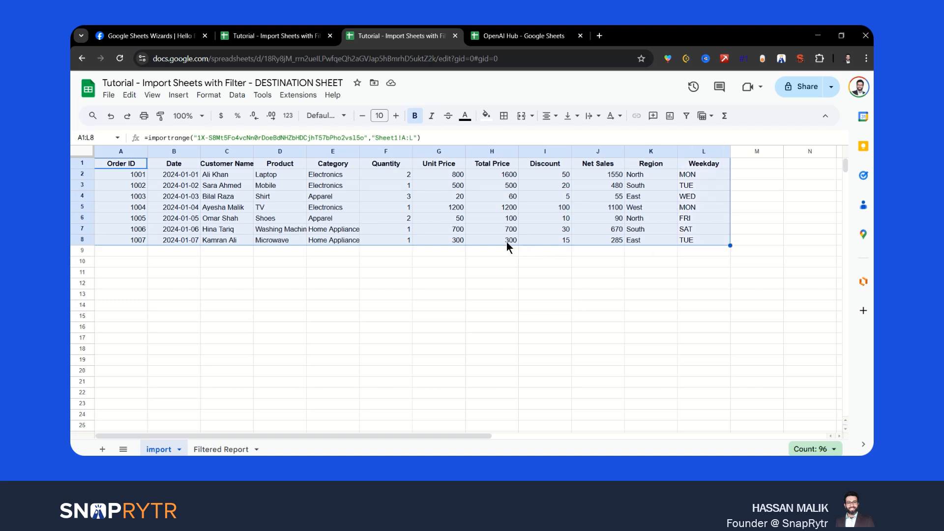
pyautogui.click(211, 449)
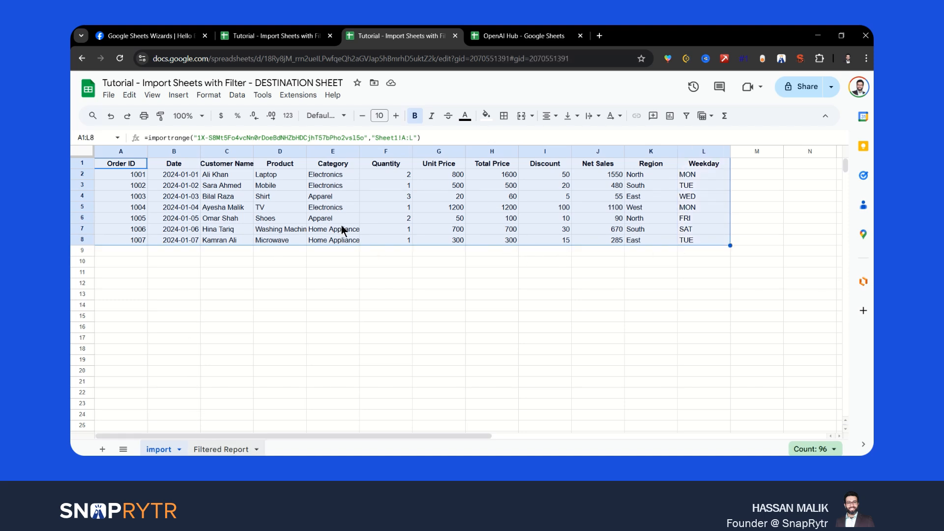
# Replace the asterisk in A1's query string with C,D, commit the formula, and fit columns A and B to their contents
pyautogui.click(104, 166)
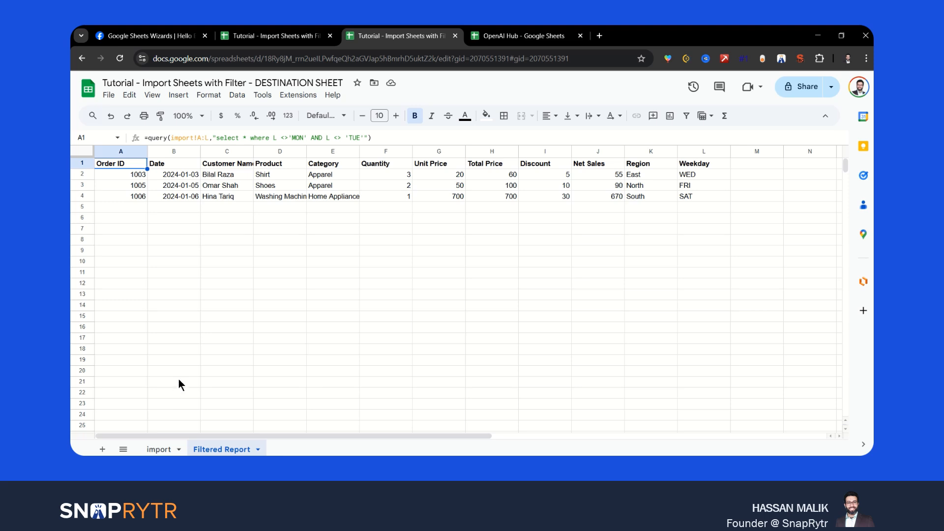
pyautogui.doubleClick(244, 137)
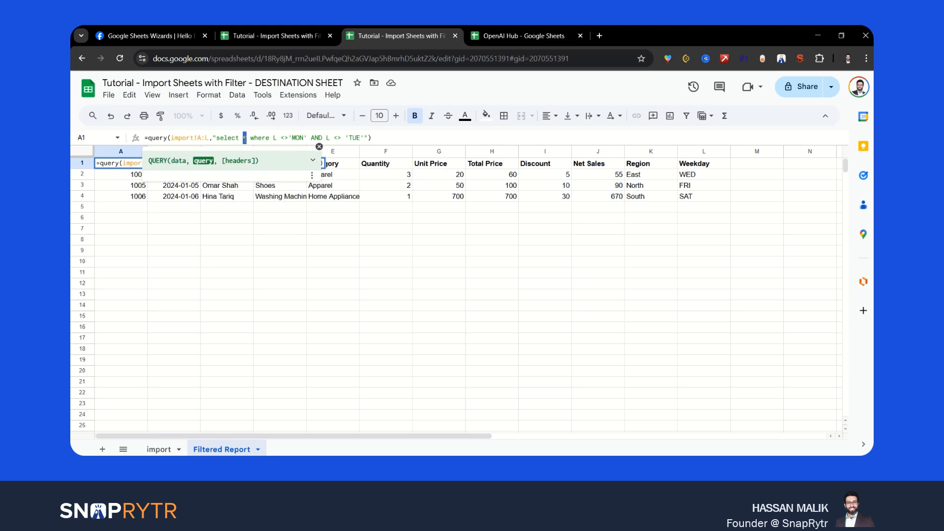
pyautogui.write('C')
pyautogui.press('BackSpace')
pyautogui.press('BackSpace')
pyautogui.write('C,D')
pyautogui.press('Return')
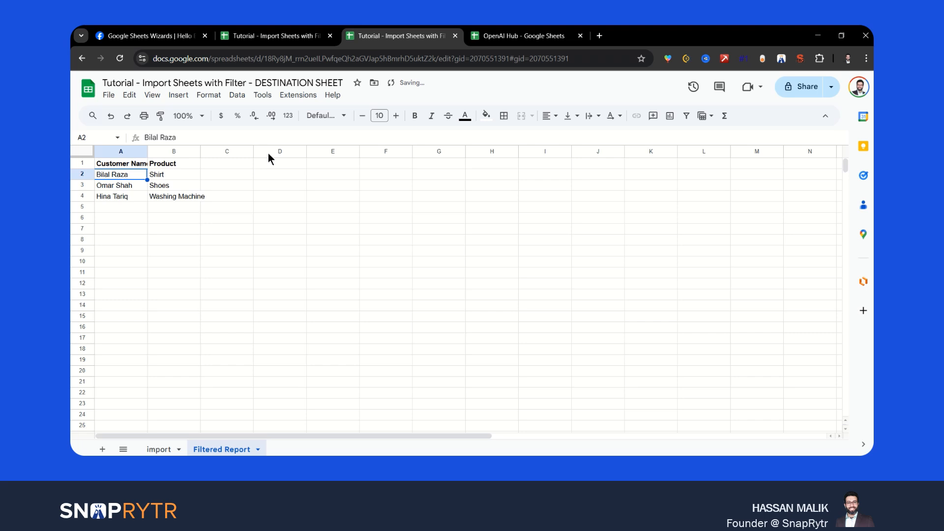
pyautogui.moveTo(147, 151); pyautogui.dragTo(232, 152)
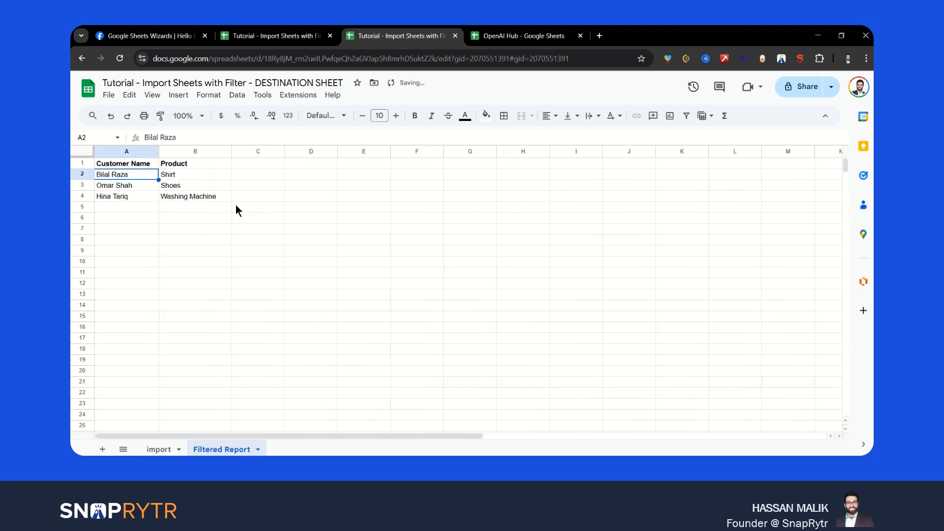
# Add column L to the select list in A1 so that it reads "select C,D,L", and commit the formula
pyautogui.click(135, 165)
pyautogui.click(254, 137)
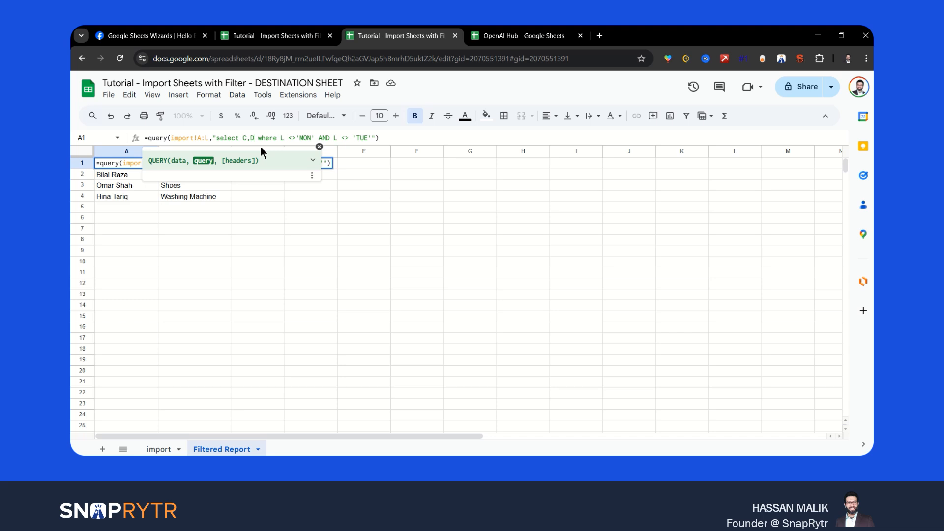
pyautogui.write(',L')
pyautogui.press('Return')
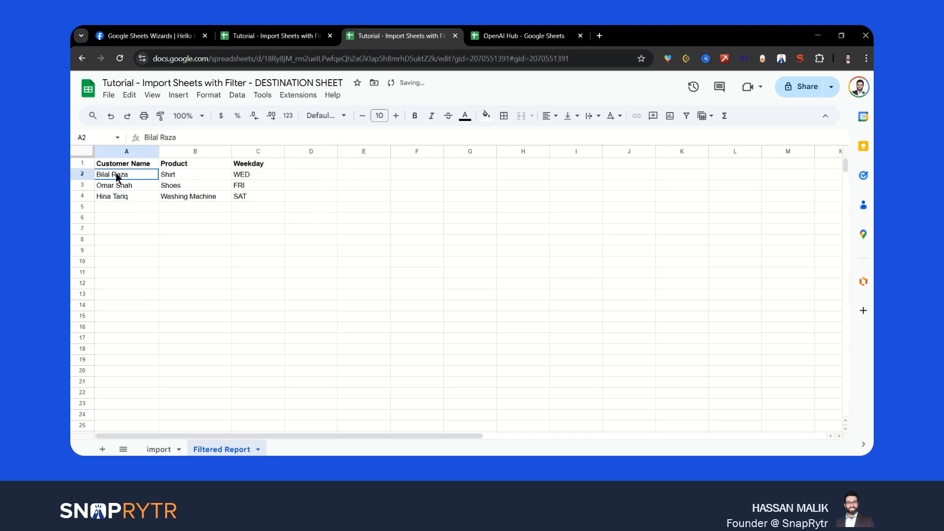
# Check the filtered customer and product rows, the weekdays in C2:C4 and the formula in A1
pyautogui.keyDown('shift'); pyautogui.click(187, 196); pyautogui.keyUp('shift')
pyautogui.moveTo(263, 175); pyautogui.dragTo(262, 199)
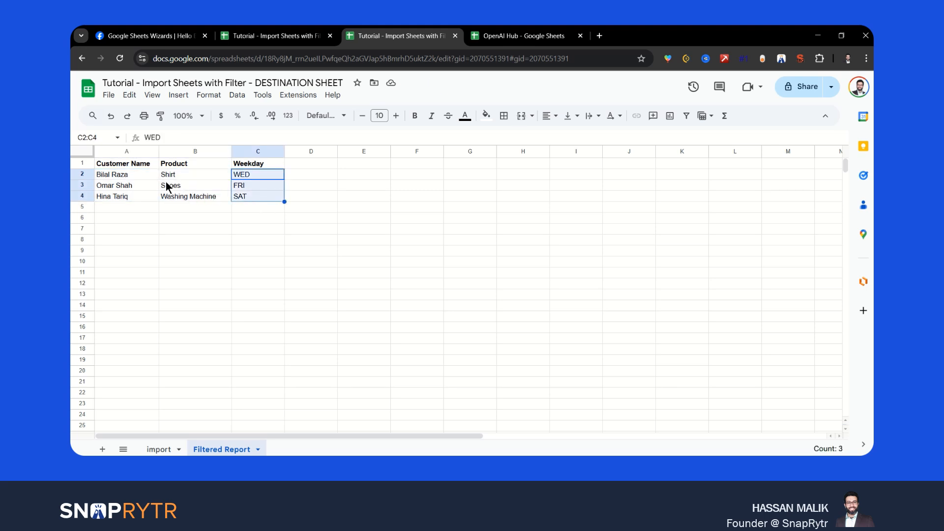
pyautogui.click(146, 164)
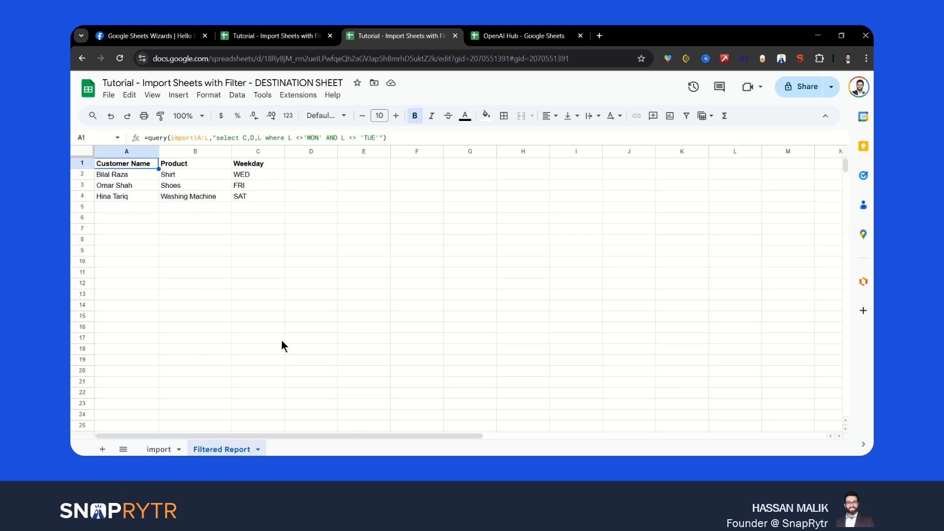
pyautogui.moveTo(483, 25)
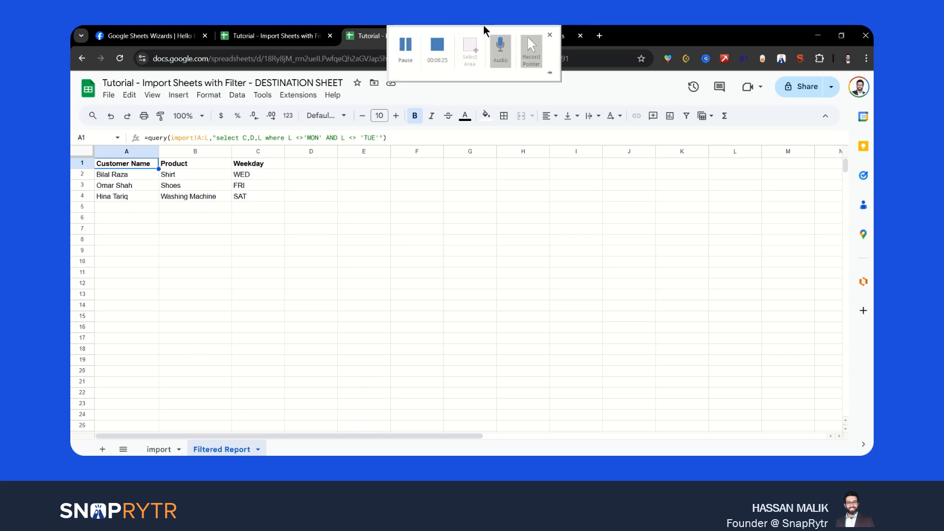